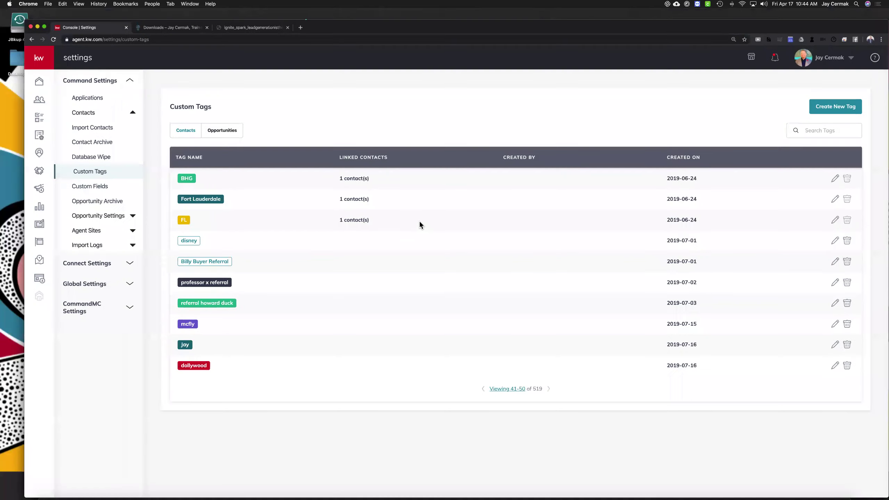
Bring PowerPoint's slide 17, 'Tech Demo: Manage Your Database', in front of KW Command.
{"action": "left_click", "coordinate": [314, 140]}
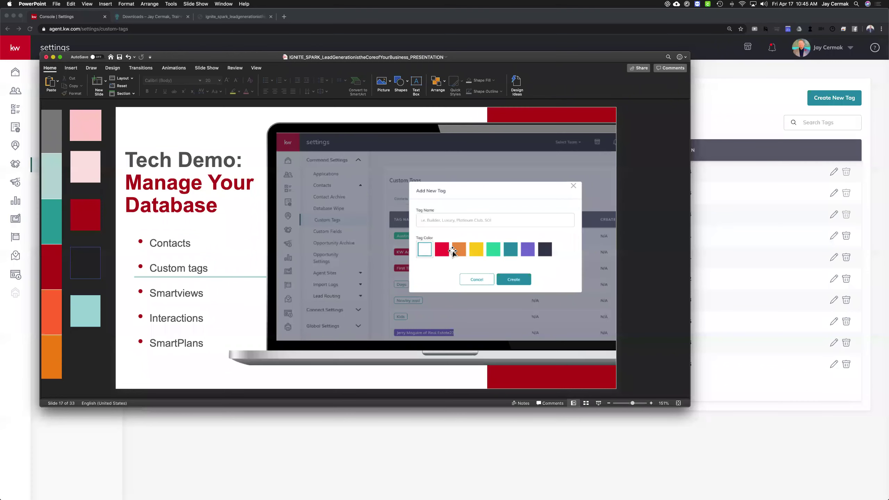
Advance the deck through slides 18 and 19, then return to Chrome's Custom Tags page.
{"action": "key", "text": "Down"}
{"action": "key", "text": "Down"}
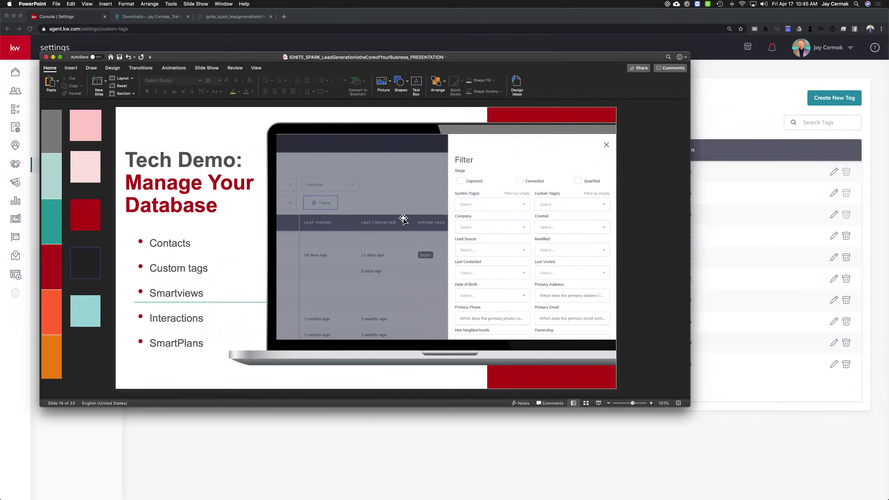
{"action": "left_click", "coordinate": [882, 18]}
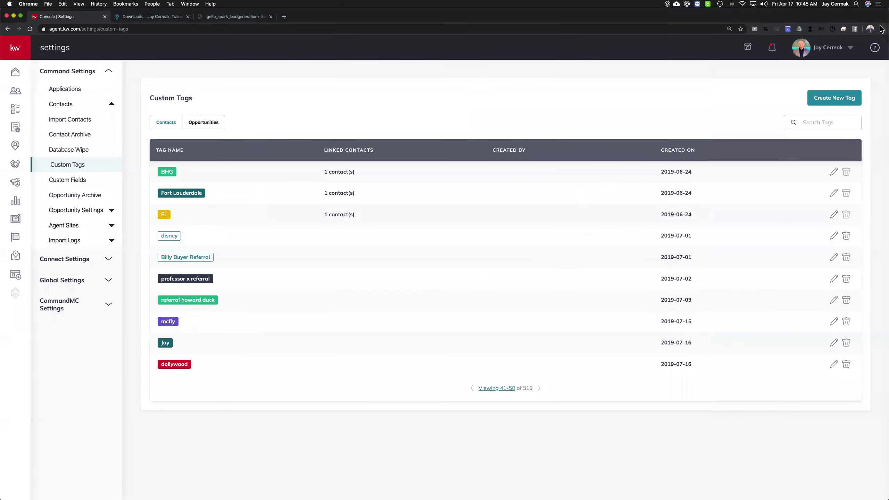
{"action": "left_click", "coordinate": [882, 29]}
Load agent.kw.com in a new incognito window.
{"action": "left_click", "coordinate": [816, 61]}
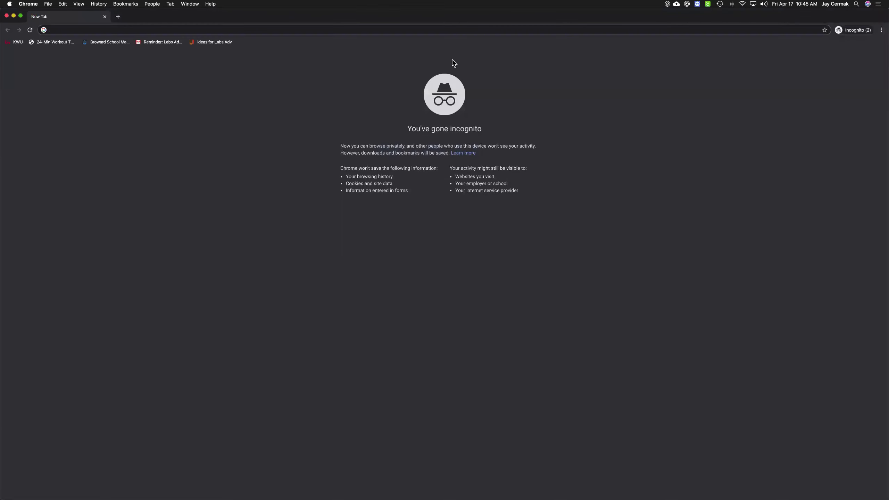
{"action": "type", "text": "agent"}
{"action": "key", "text": "Return"}
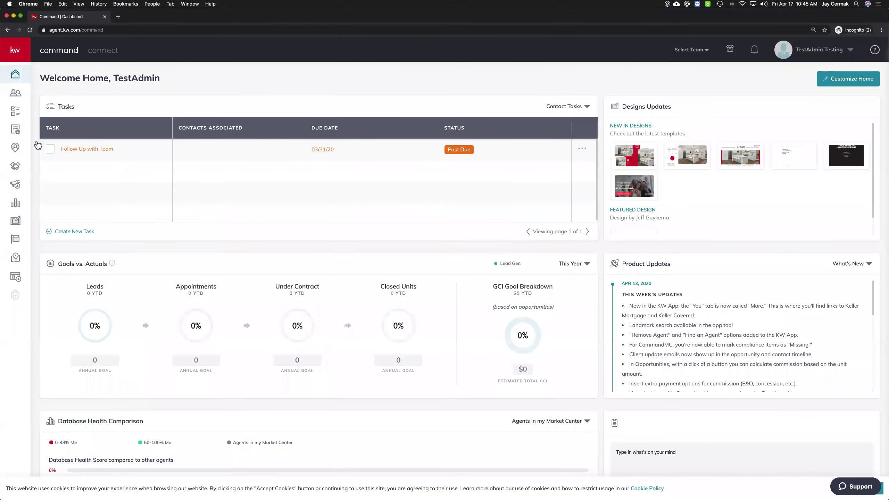
Log out of the TestAdmin account and sign in with the agent's saved credentials.
{"action": "left_click", "coordinate": [16, 95]}
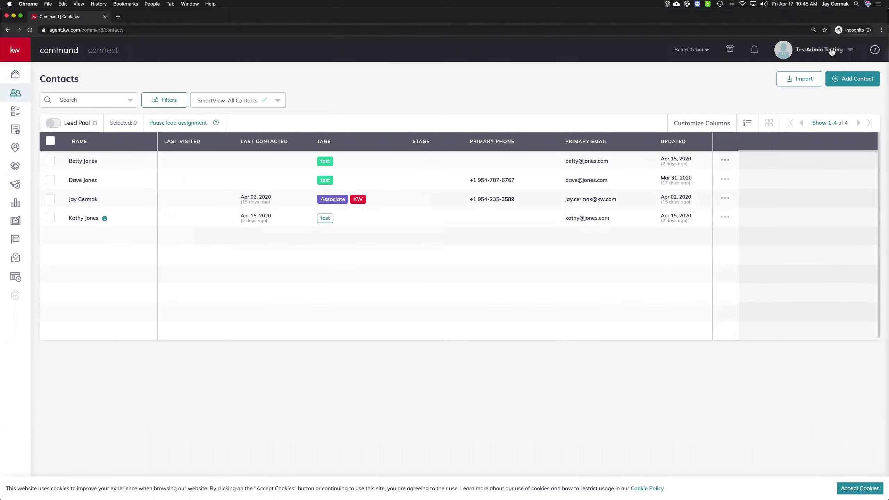
{"action": "left_click", "coordinate": [832, 52]}
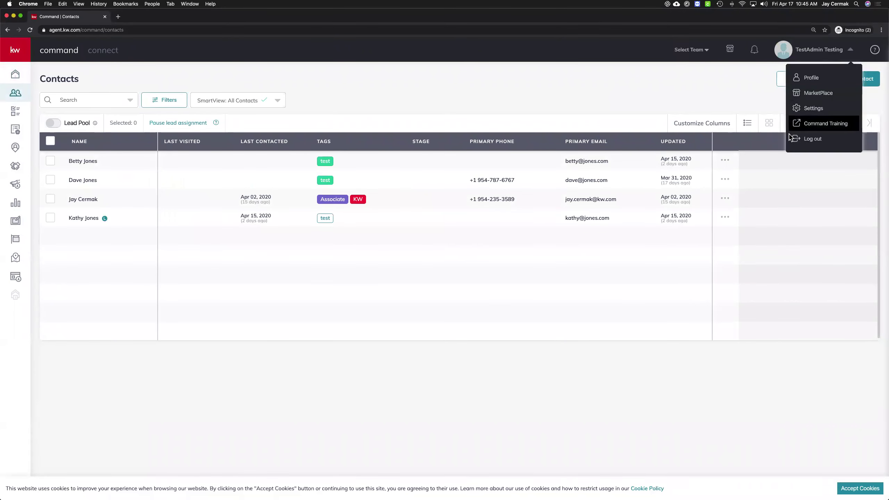
{"action": "left_click", "coordinate": [815, 139]}
{"action": "left_click", "coordinate": [489, 280]}
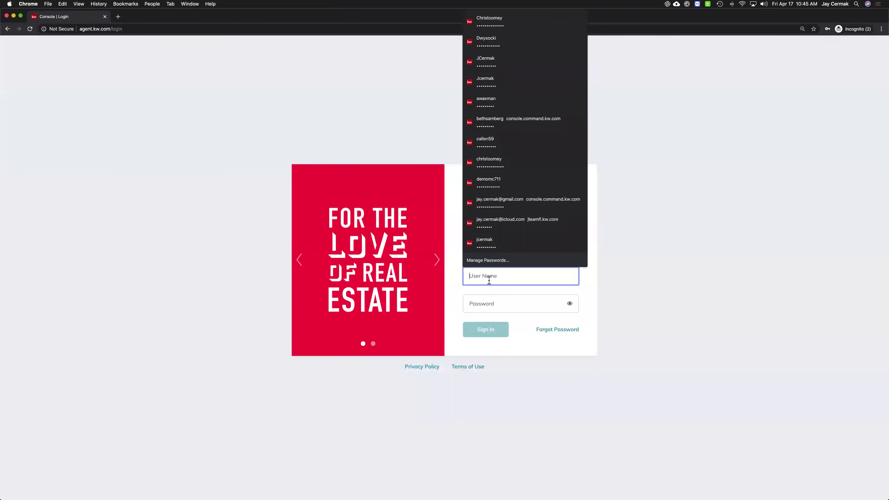
{"action": "left_click", "coordinate": [504, 64]}
{"action": "left_click", "coordinate": [485, 329]}
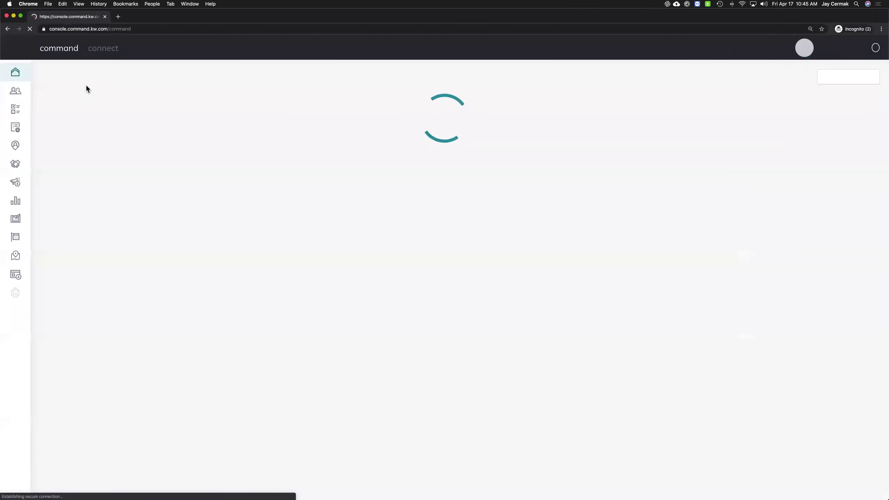
Open the agent's Contacts list showing all 762 contacts.
{"action": "left_click", "coordinate": [18, 93]}
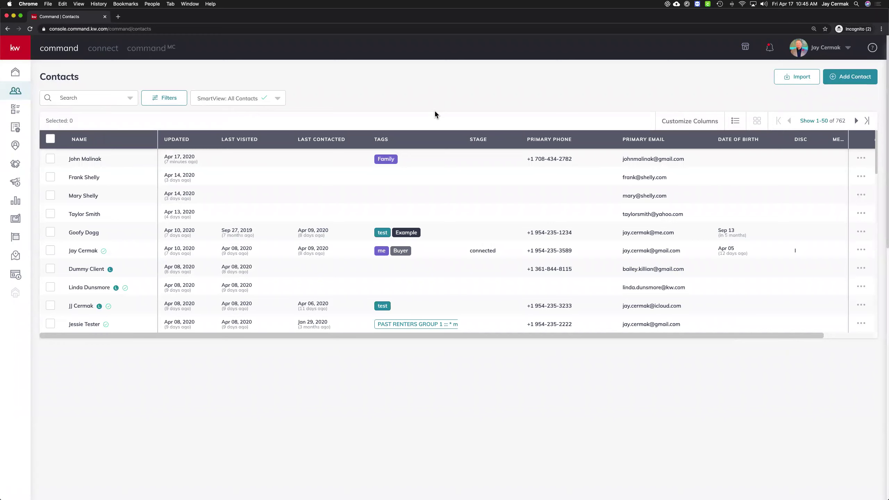
{"action": "left_click_drag", "start_coordinate": [233, 23], "coordinate": [230, 5]}
{"action": "left_click", "coordinate": [882, 29]}
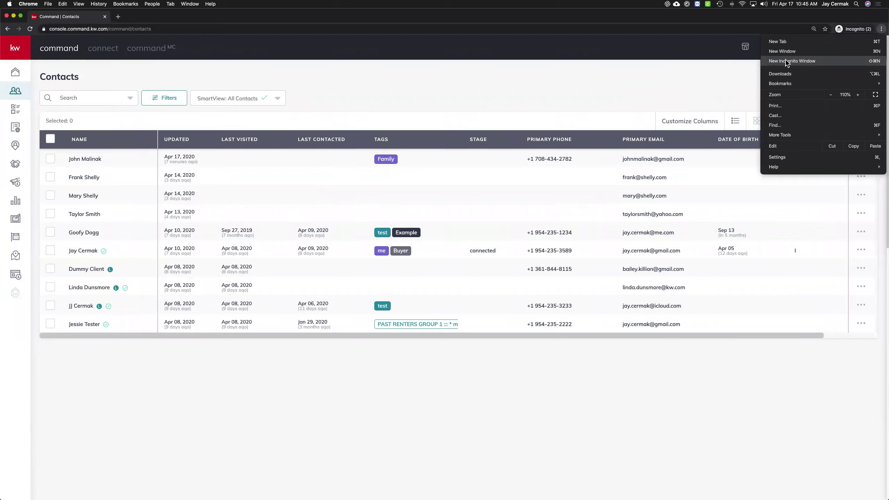
{"action": "left_click", "coordinate": [615, 93]}
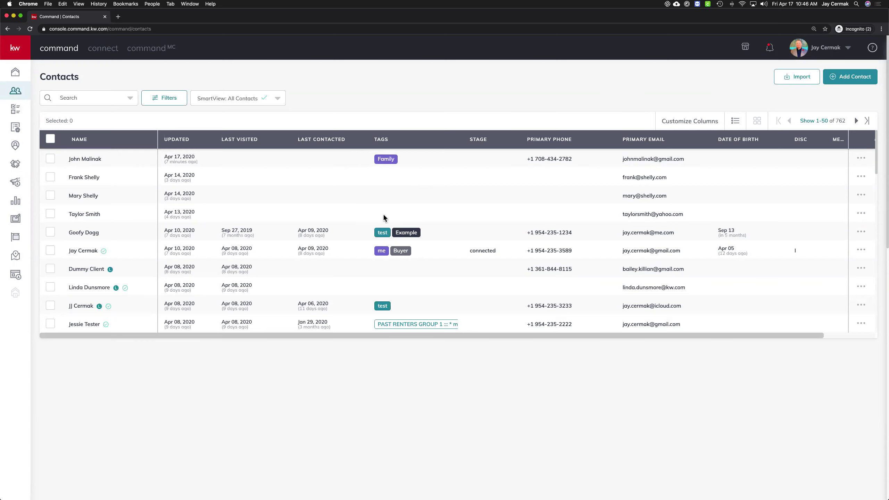
Scroll down through the contacts table and their tags, then back up.
{"action": "scroll", "coordinate": [384, 215], "scroll_direction": "down", "scroll_amount": 1}
{"action": "scroll", "coordinate": [385, 215], "scroll_direction": "down", "scroll_amount": 5}
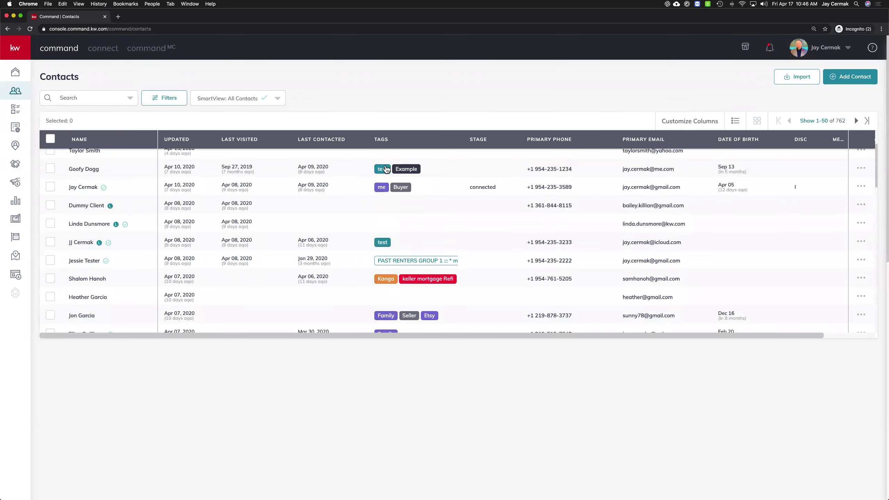
{"action": "scroll", "coordinate": [392, 259], "scroll_direction": "down", "scroll_amount": 7}
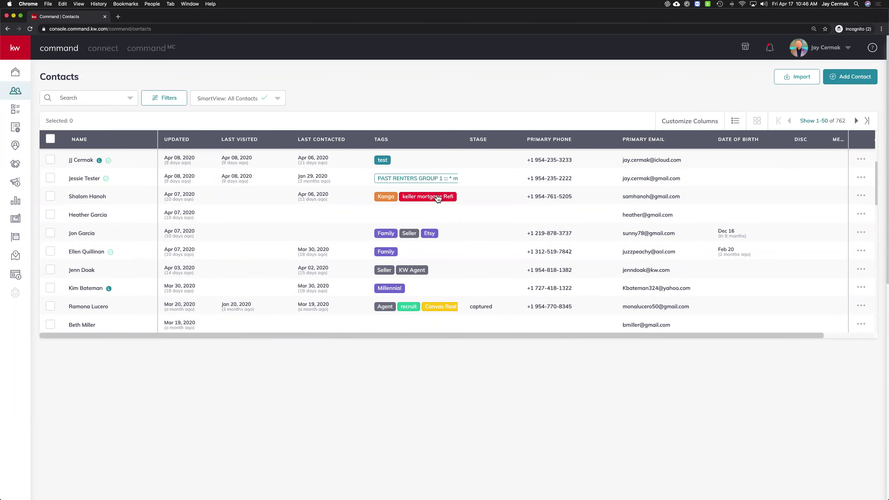
{"action": "scroll", "coordinate": [436, 199], "scroll_direction": "down", "scroll_amount": 5}
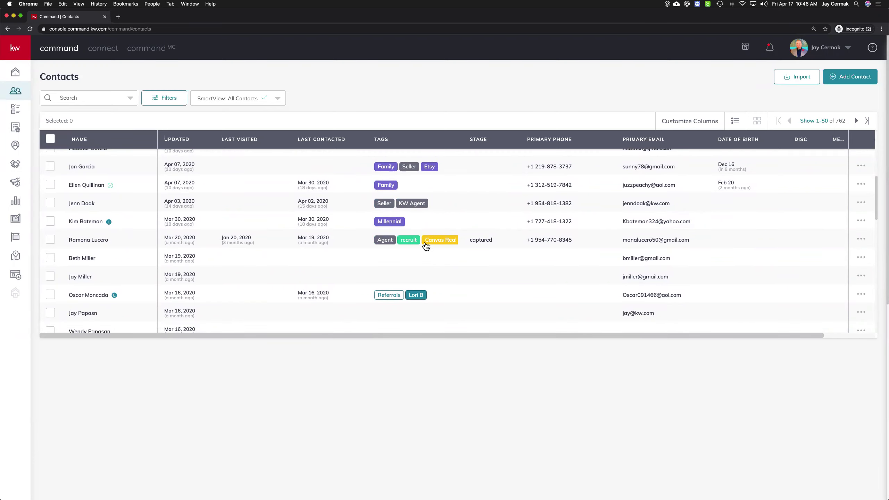
{"action": "scroll", "coordinate": [415, 243], "scroll_direction": "down", "scroll_amount": 7}
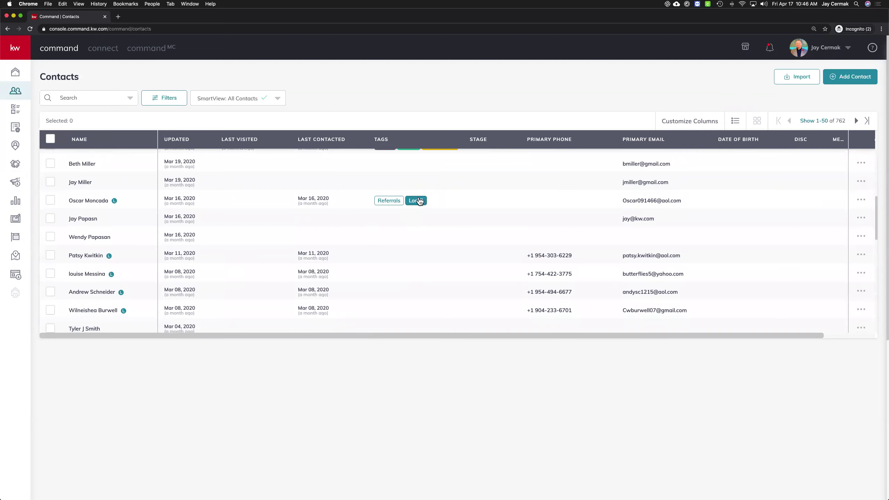
{"action": "scroll", "coordinate": [396, 203], "scroll_direction": "down", "scroll_amount": 9}
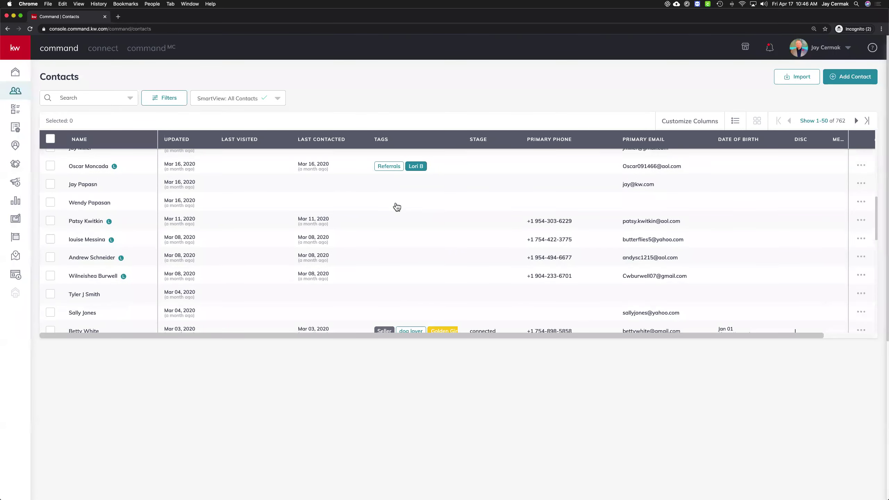
{"action": "scroll", "coordinate": [396, 203], "scroll_direction": "down", "scroll_amount": 12}
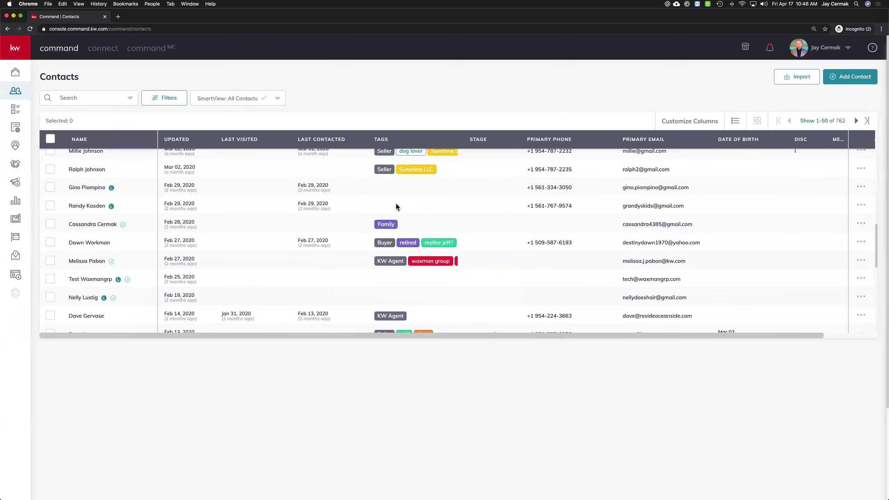
{"action": "scroll", "coordinate": [435, 250], "scroll_direction": "down", "scroll_amount": 1}
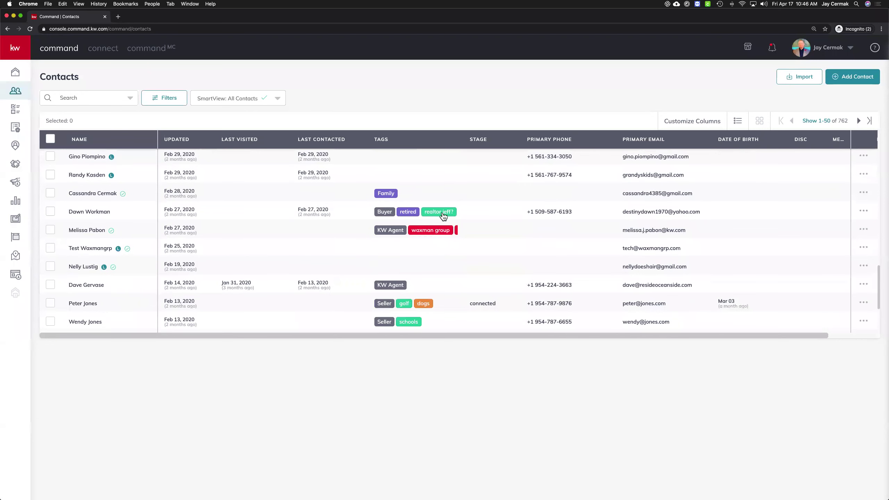
{"action": "scroll", "coordinate": [431, 246], "scroll_direction": "down", "scroll_amount": 7}
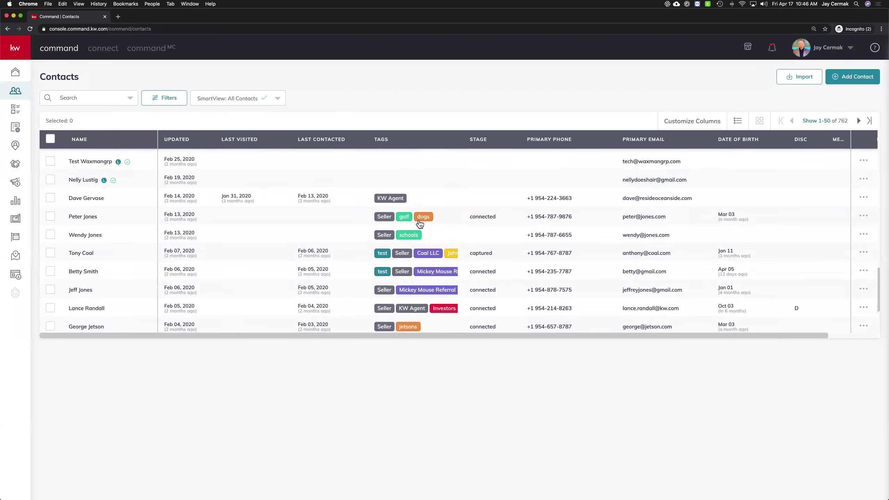
{"action": "scroll", "coordinate": [416, 263], "scroll_direction": "down", "scroll_amount": 1}
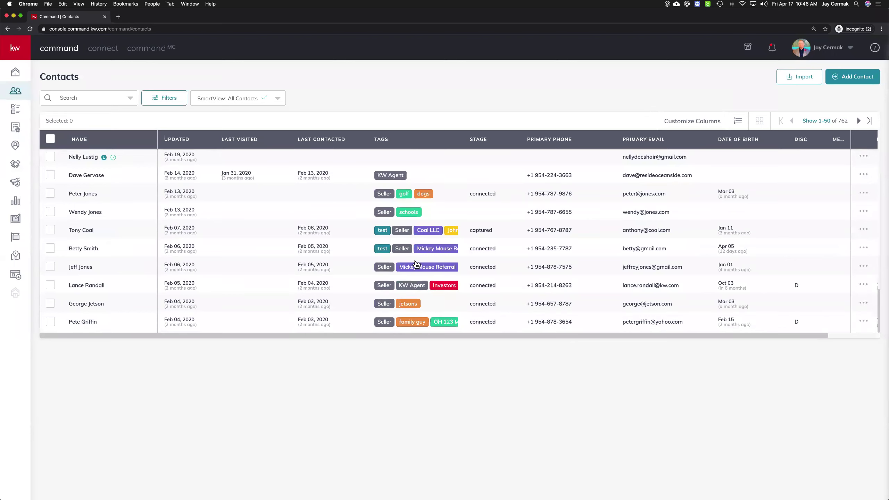
{"action": "scroll", "coordinate": [380, 211], "scroll_direction": "up", "scroll_amount": 10}
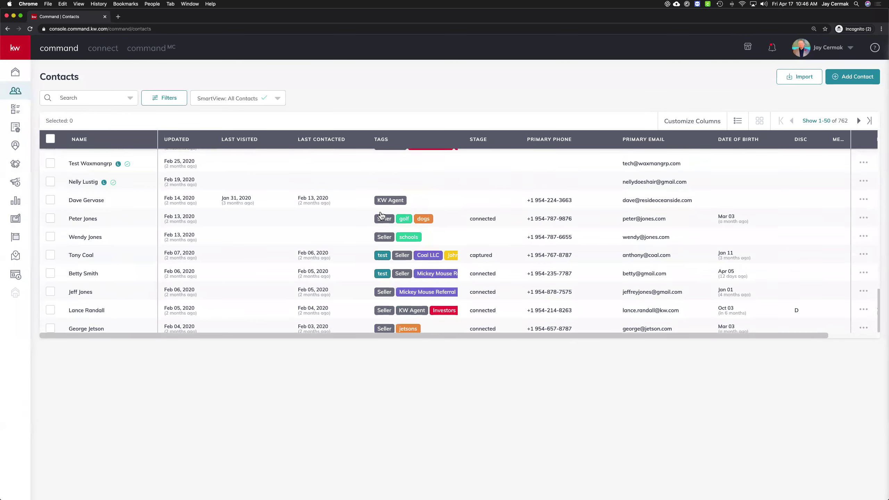
{"action": "scroll", "coordinate": [381, 212], "scroll_direction": "up", "scroll_amount": 5}
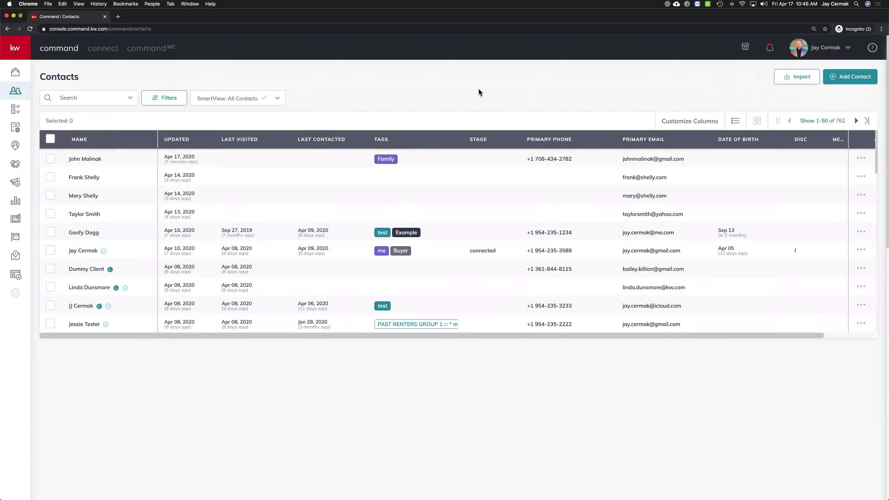
Switch the pager to 50 contacts per page (1–50 of 762) and scroll through the list.
{"action": "left_click", "coordinate": [282, 100]}
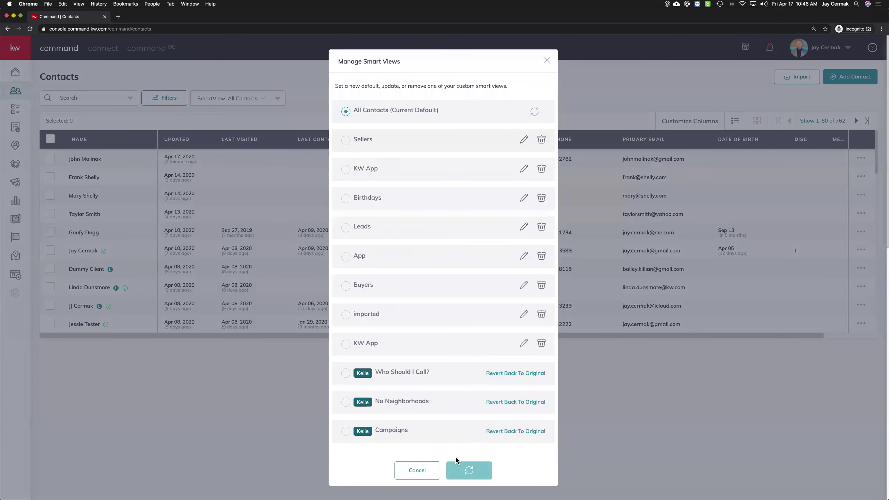
{"action": "left_click", "coordinate": [409, 469]}
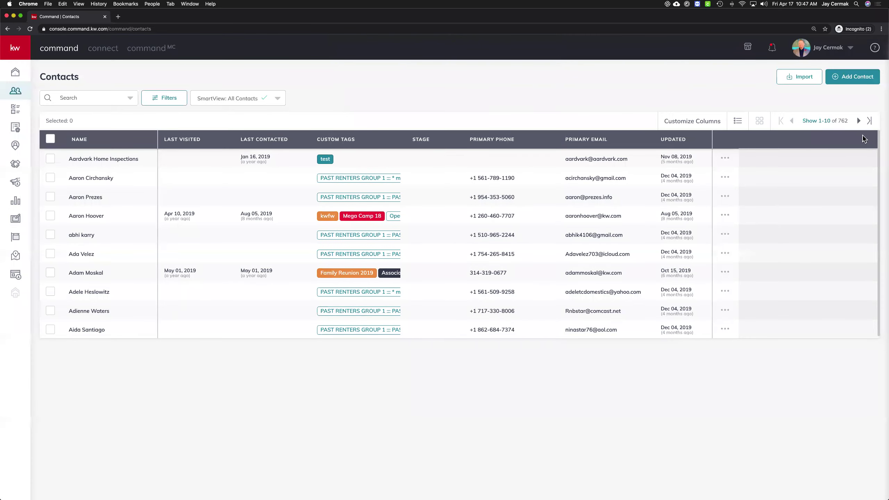
{"action": "left_click", "coordinate": [844, 123]}
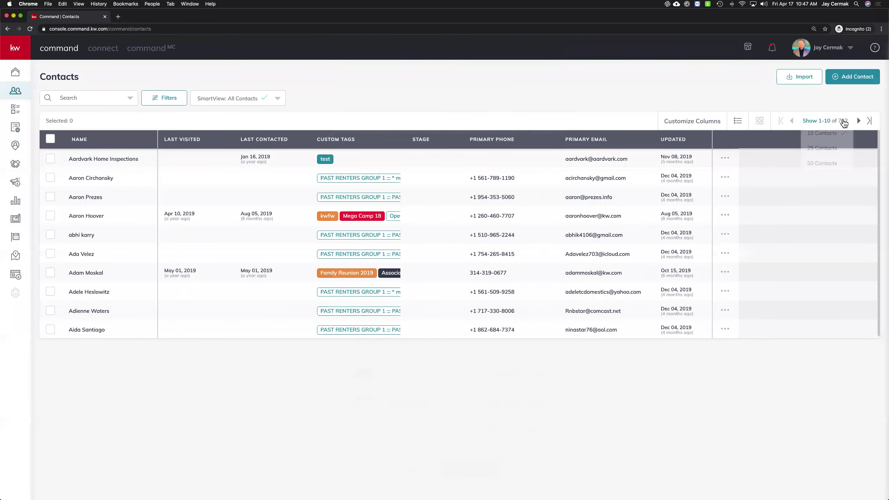
{"action": "left_click", "coordinate": [823, 164]}
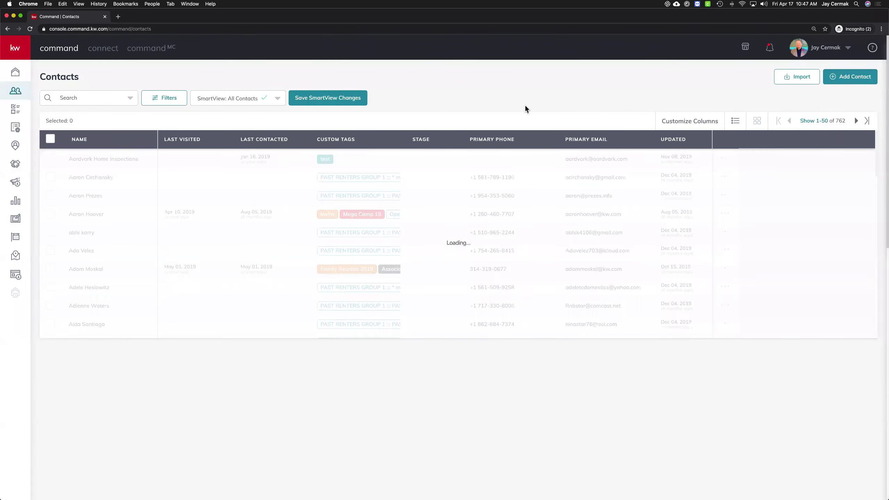
{"action": "scroll", "coordinate": [102, 230], "scroll_direction": "down", "scroll_amount": 10}
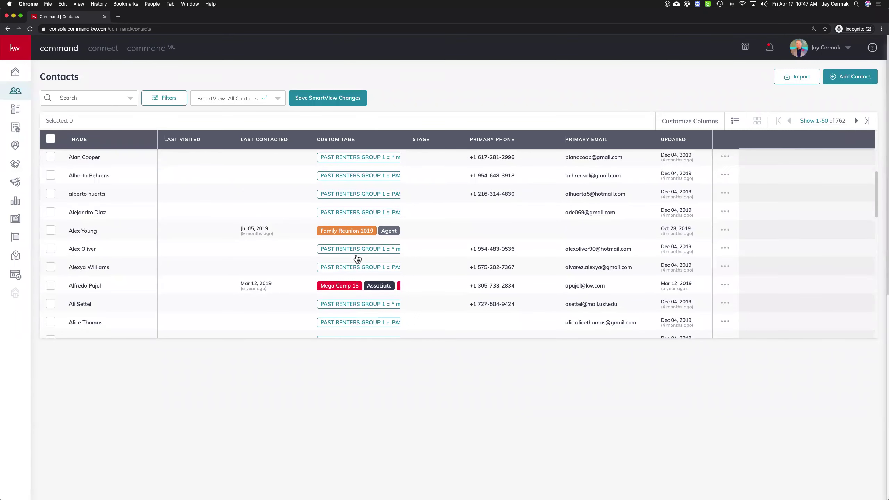
{"action": "scroll", "coordinate": [345, 291], "scroll_direction": "down", "scroll_amount": 1}
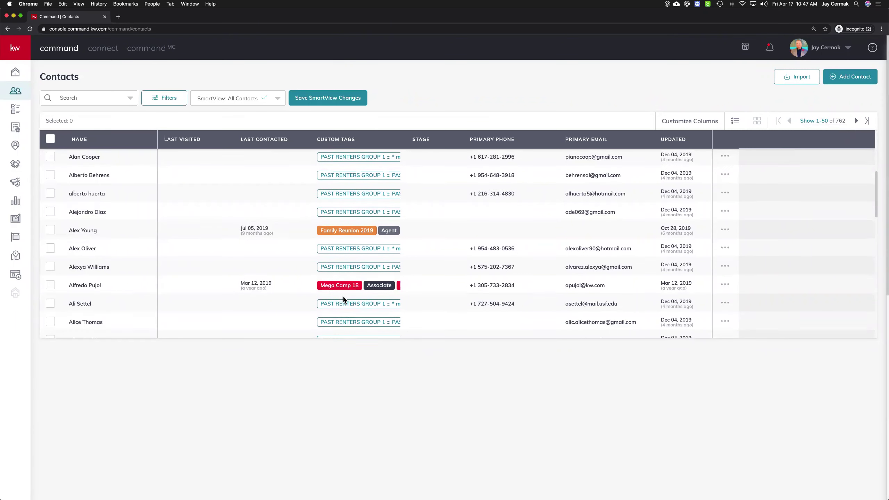
{"action": "scroll", "coordinate": [343, 296], "scroll_direction": "down", "scroll_amount": 15}
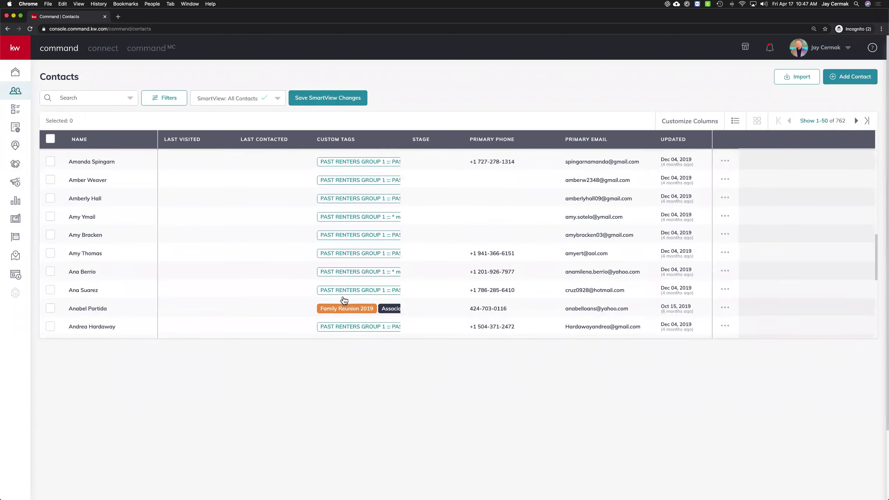
{"action": "scroll", "coordinate": [344, 300], "scroll_direction": "up", "scroll_amount": 20}
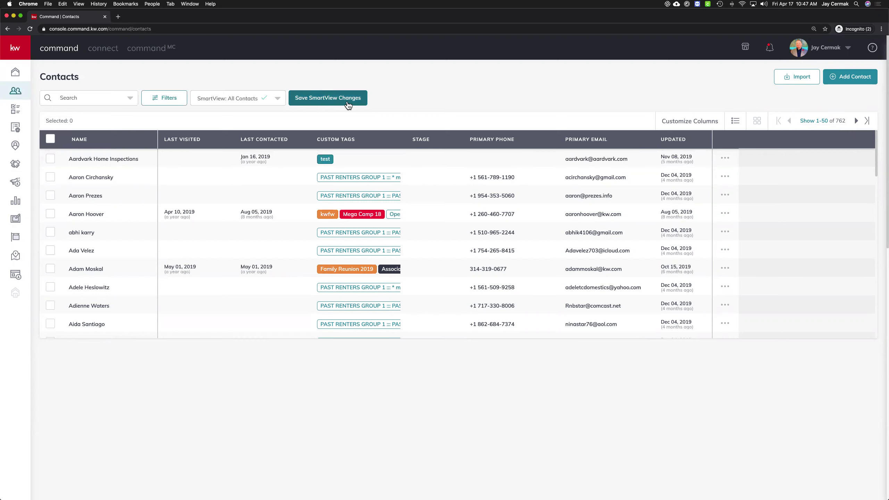
Apply the Leads Only filter, leaving 14 contacts in the list.
{"action": "left_click", "coordinate": [167, 100]}
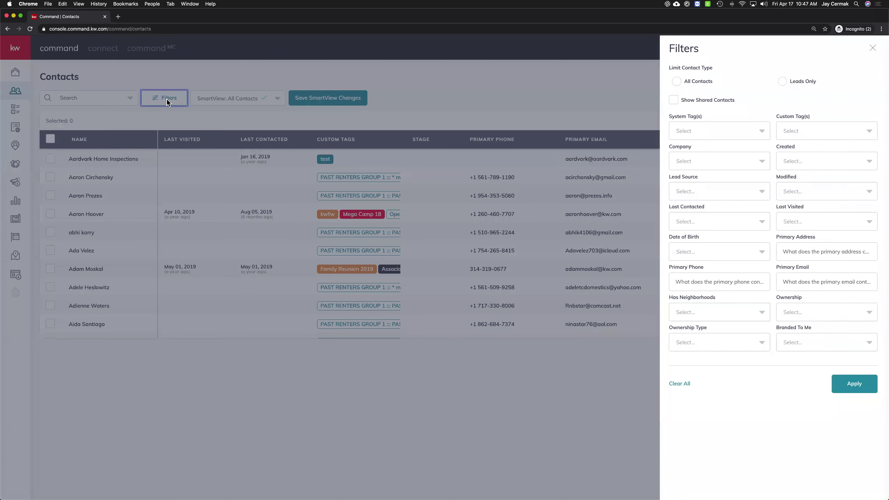
{"action": "left_click", "coordinate": [784, 82]}
{"action": "left_click", "coordinate": [855, 384]}
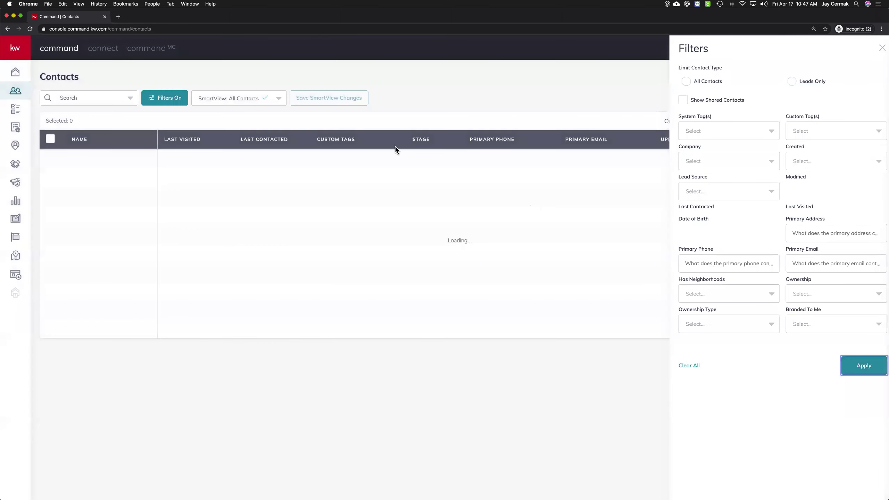
{"action": "left_click_drag", "start_coordinate": [850, 121], "coordinate": [840, 124]}
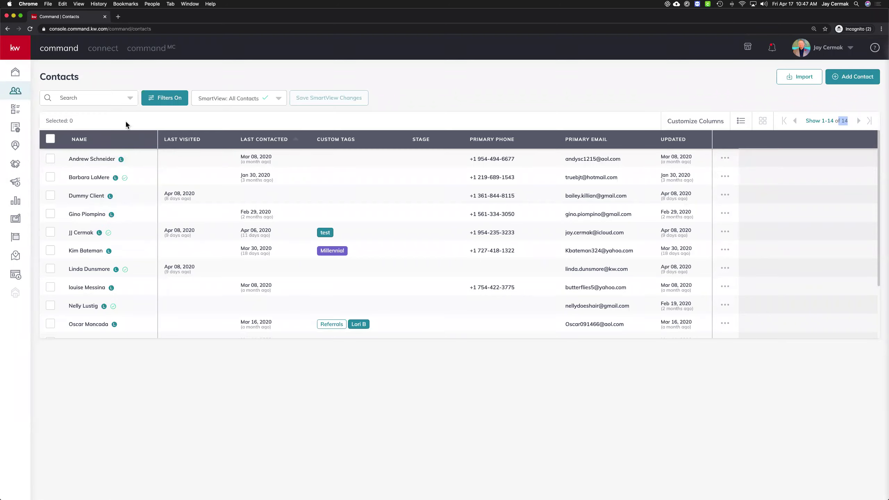
{"action": "left_click", "coordinate": [230, 101]}
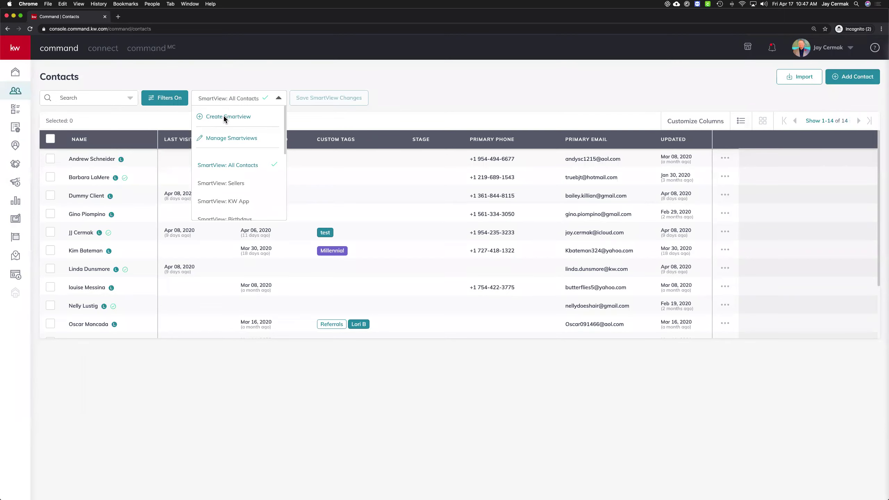
Create and save a new smart view named 'April Leads' from the leads filter.
{"action": "left_click", "coordinate": [224, 117]}
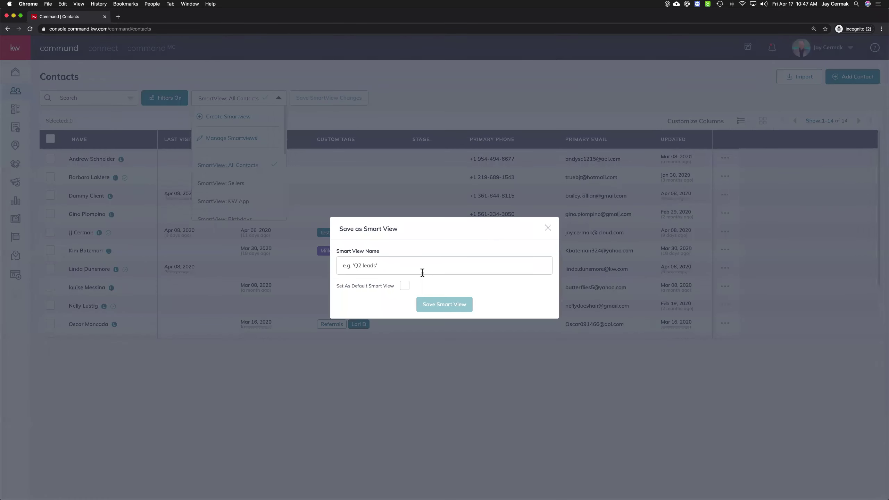
{"action": "left_click", "coordinate": [423, 270]}
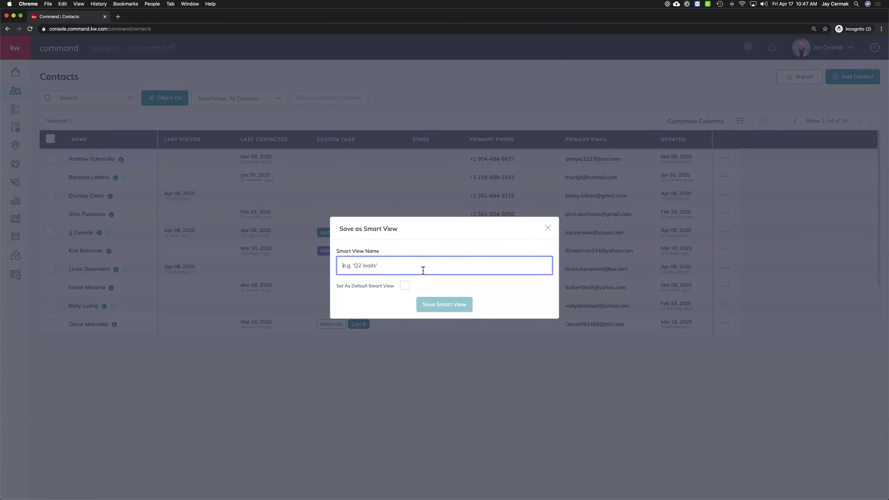
{"action": "type", "text": "April Leads"}
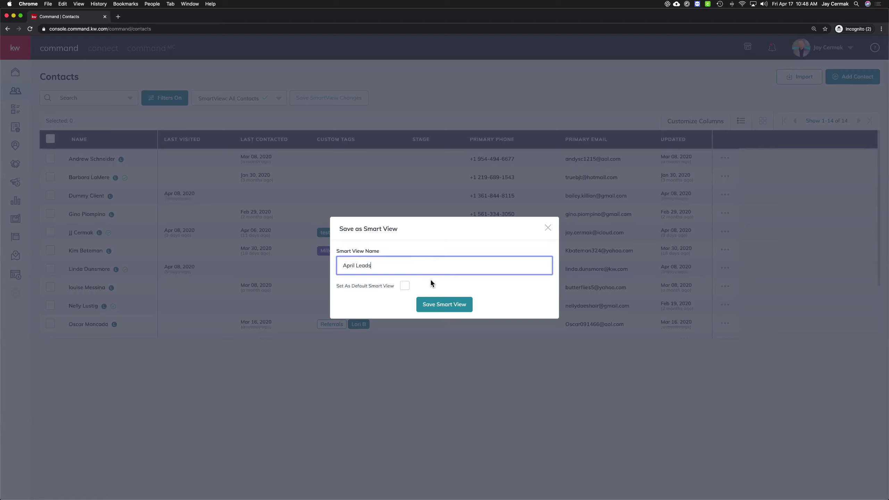
{"action": "left_click", "coordinate": [430, 303]}
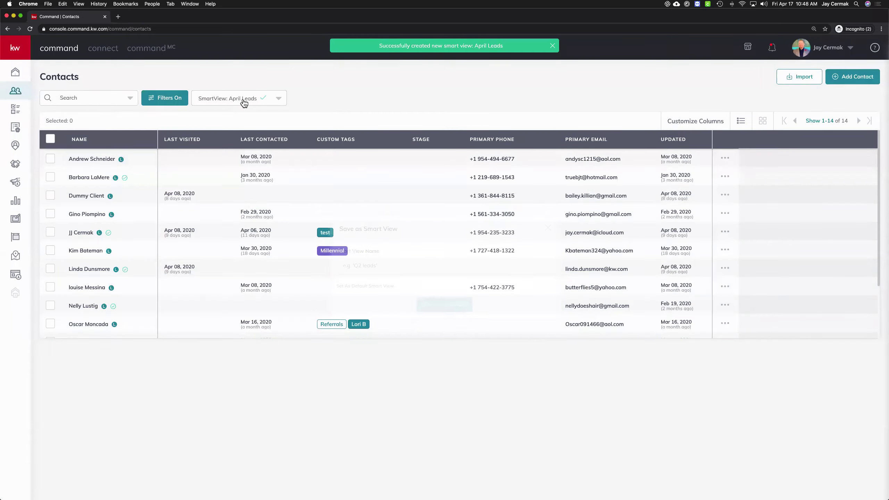
{"action": "left_click", "coordinate": [244, 102]}
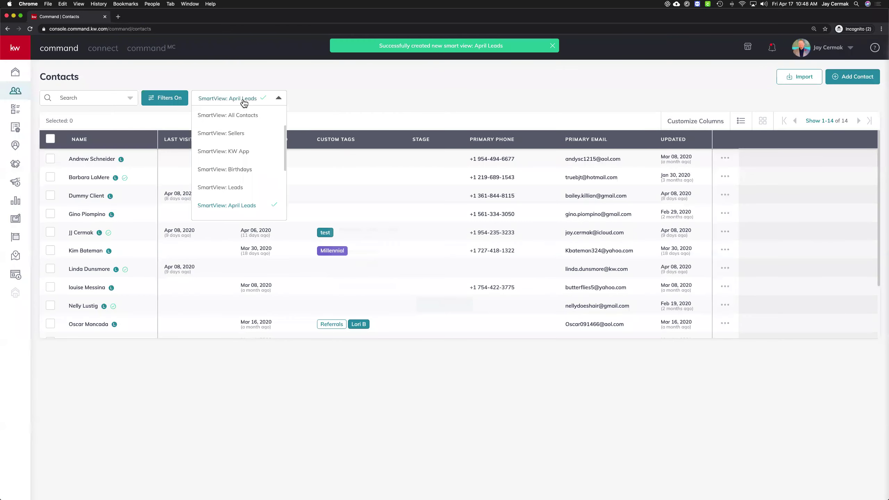
{"action": "scroll", "coordinate": [240, 170], "scroll_direction": "up", "scroll_amount": 3}
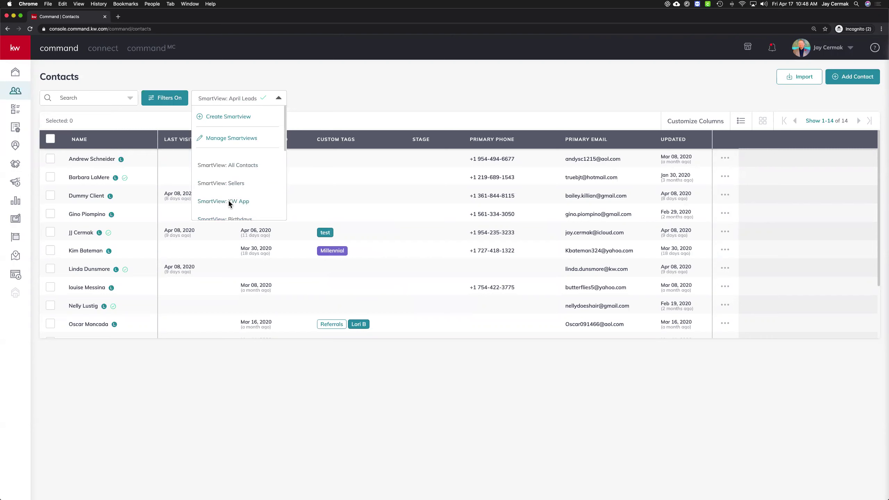
{"action": "left_click", "coordinate": [228, 201]}
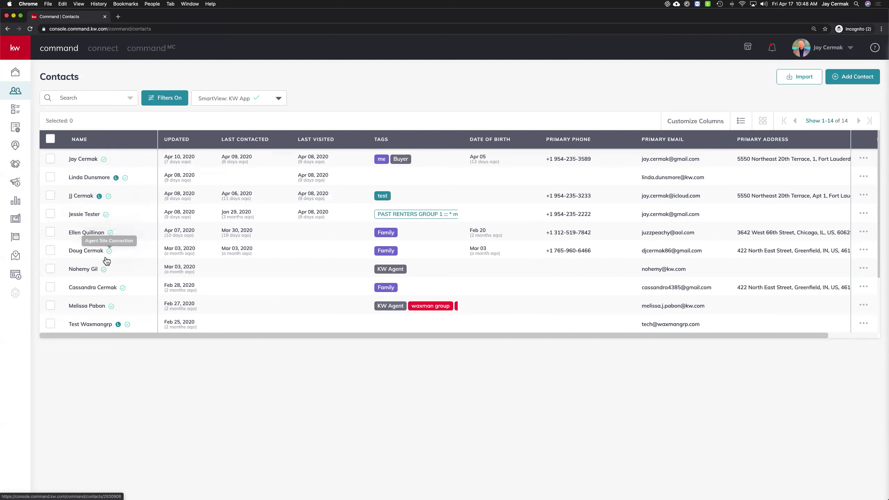
{"action": "scroll", "coordinate": [144, 218], "scroll_direction": "down", "scroll_amount": 3}
{"action": "scroll", "coordinate": [145, 218], "scroll_direction": "up", "scroll_amount": 3}
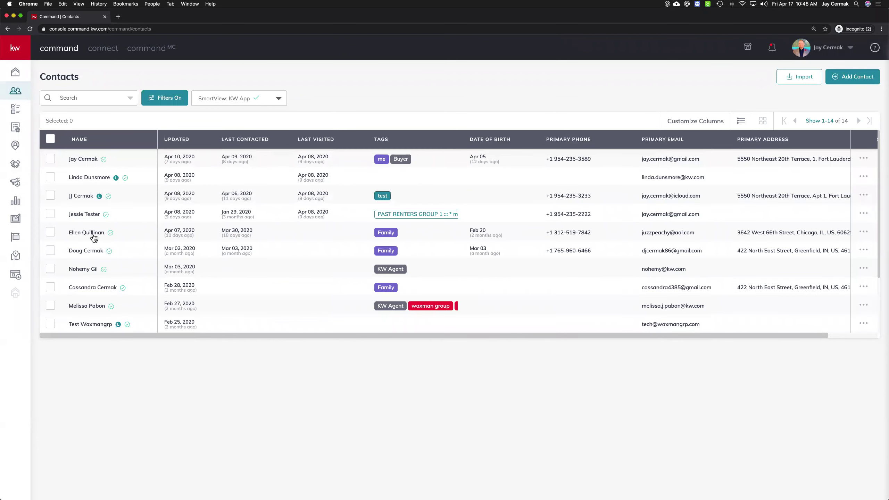
{"action": "left_click", "coordinate": [281, 101]}
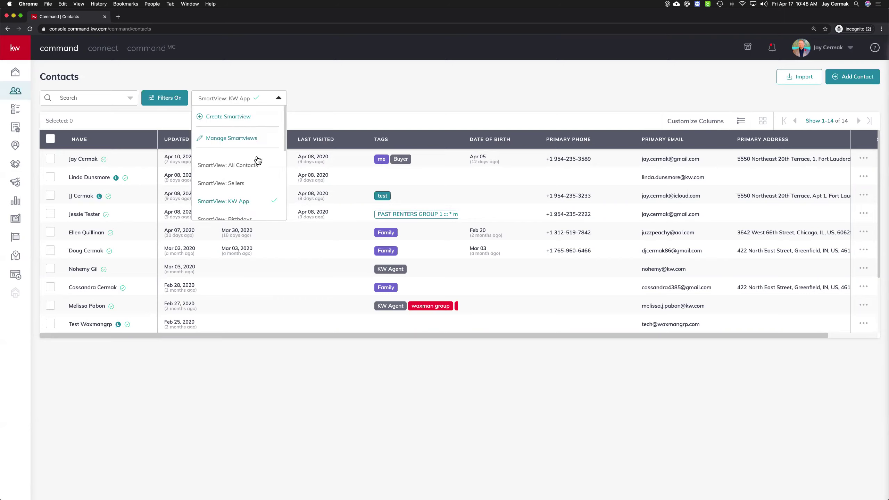
{"action": "scroll", "coordinate": [252, 186], "scroll_direction": "down", "scroll_amount": 2}
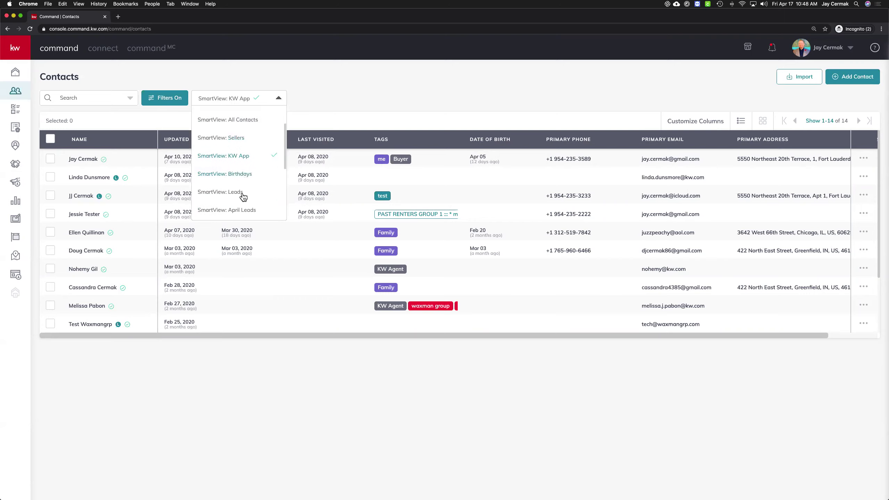
{"action": "scroll", "coordinate": [243, 198], "scroll_direction": "down", "scroll_amount": 5}
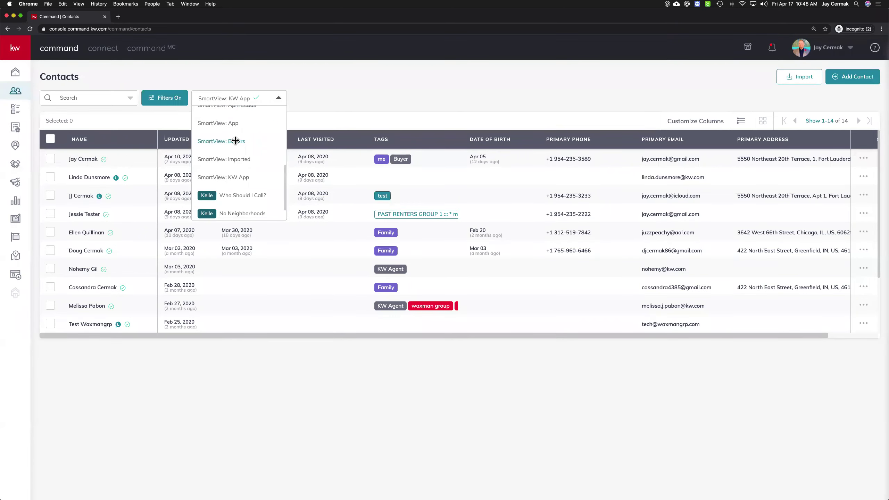
{"action": "left_click", "coordinate": [235, 141]}
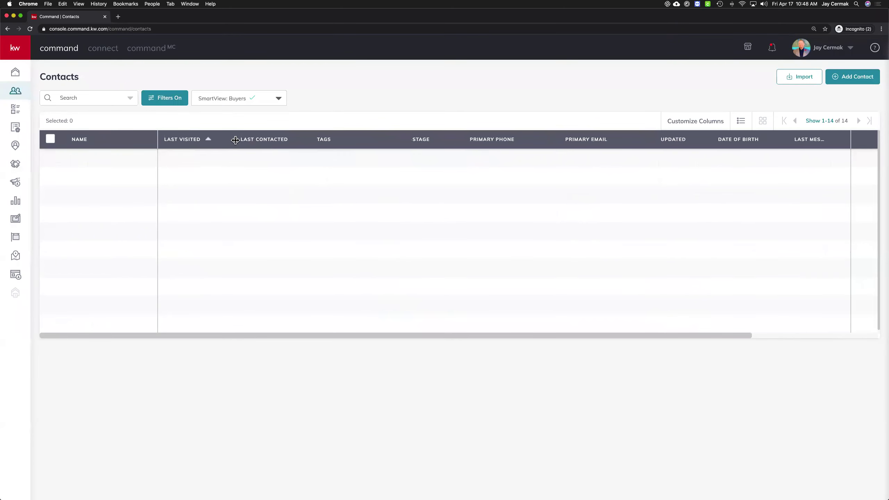
{"action": "left_click", "coordinate": [243, 98]}
{"action": "scroll", "coordinate": [246, 166], "scroll_direction": "down", "scroll_amount": 4}
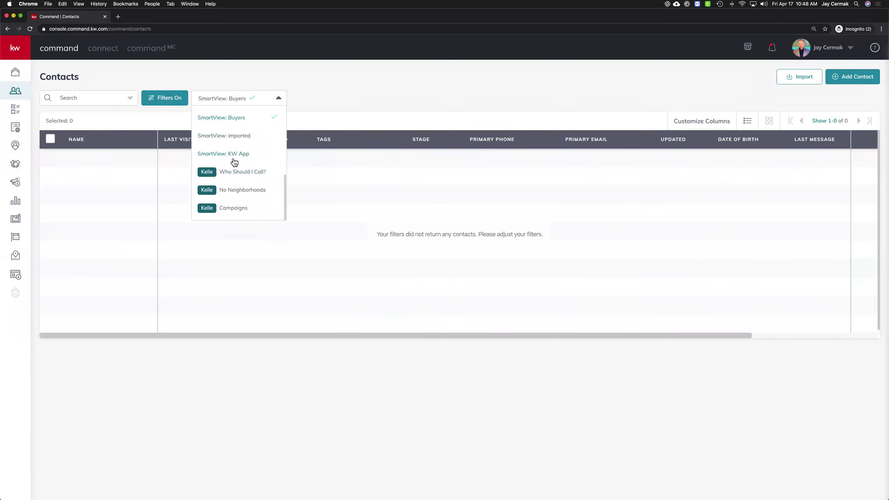
{"action": "left_click", "coordinate": [239, 191]}
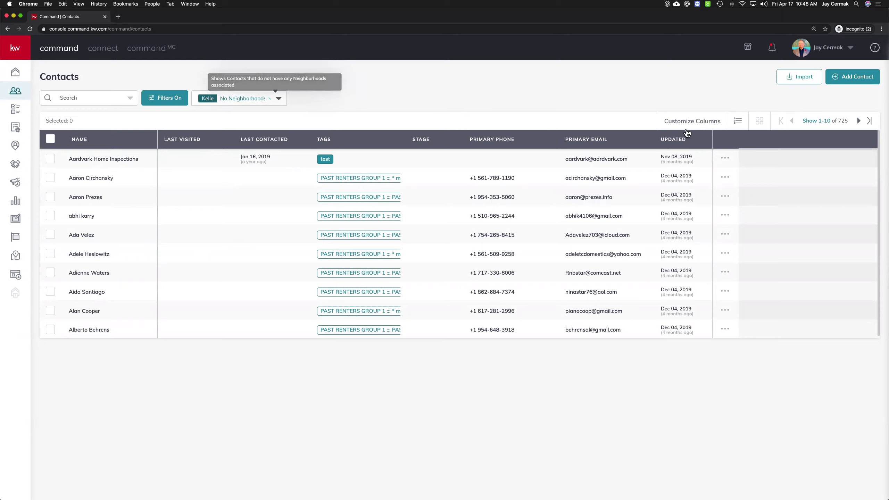
{"action": "left_click_drag", "start_coordinate": [850, 120], "coordinate": [840, 123]}
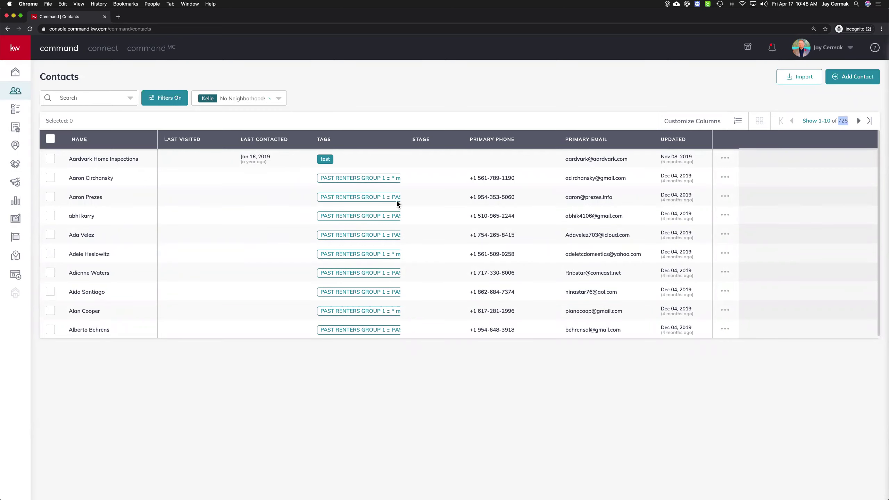
{"action": "scroll", "coordinate": [397, 265], "scroll_direction": "down", "scroll_amount": 1}
{"action": "key", "text": "ctrl+Up"}
Advance the presentation from slide 19 to slide 21 on Interactions.
{"action": "left_click", "coordinate": [272, 181]}
{"action": "key", "text": "ctrl+Up"}
{"action": "left_click", "coordinate": [189, 333]}
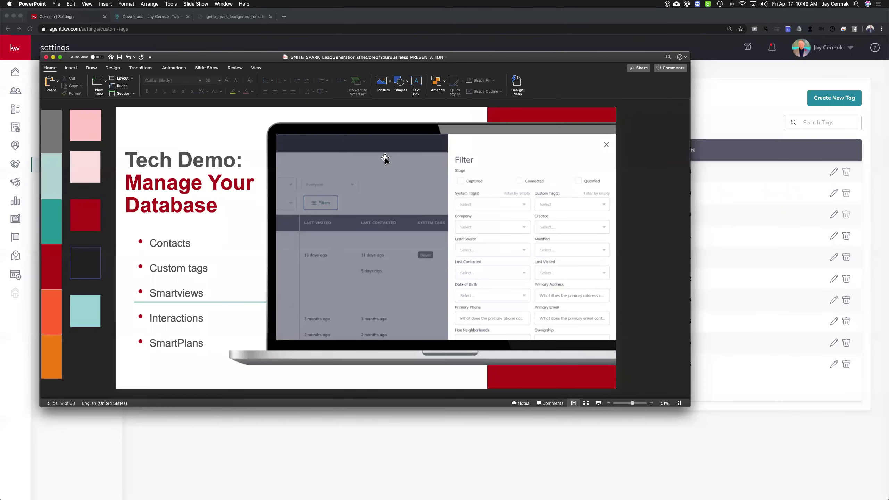
{"action": "left_click", "coordinate": [332, 346]}
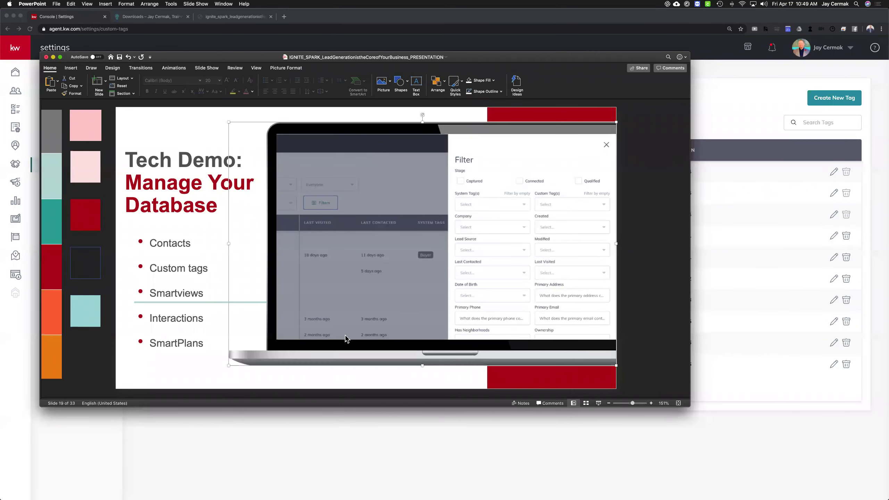
{"action": "scroll", "coordinate": [241, 252], "scroll_direction": "down", "scroll_amount": 3}
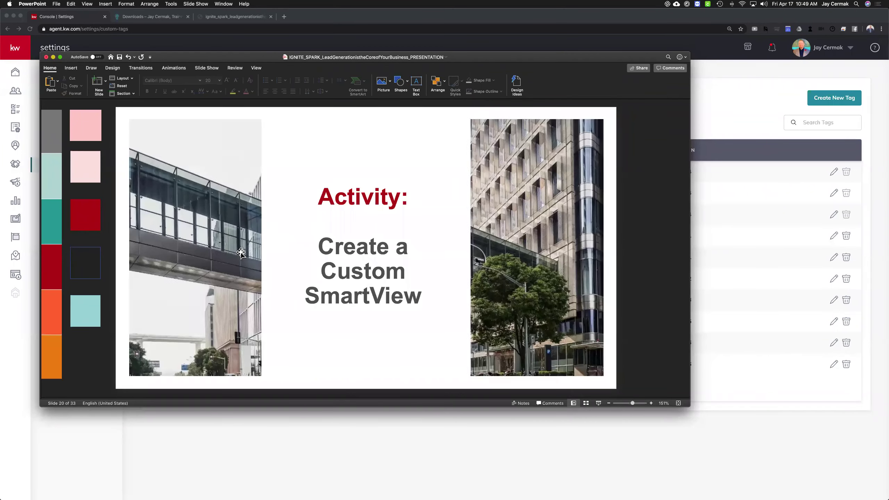
{"action": "scroll", "coordinate": [560, 356], "scroll_direction": "down", "scroll_amount": 3}
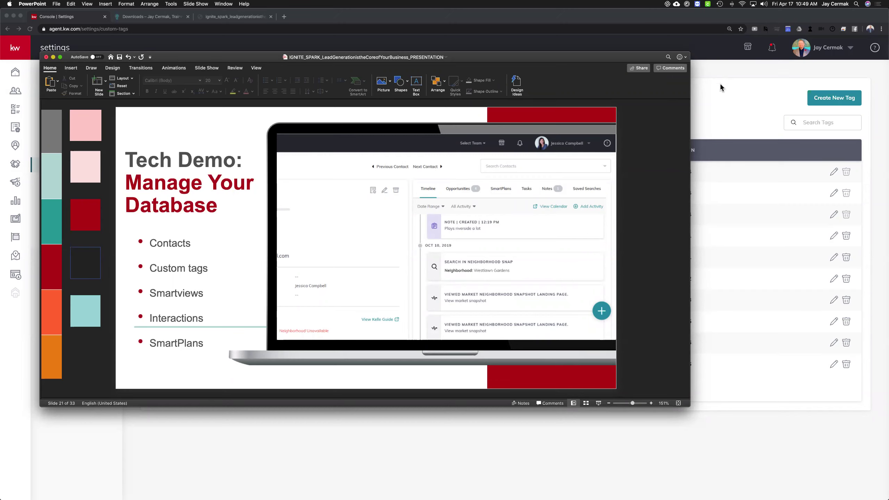
Return to Chrome and reload Contacts under the 'All Contacts' SmartView.
{"action": "left_click", "coordinate": [729, 92]}
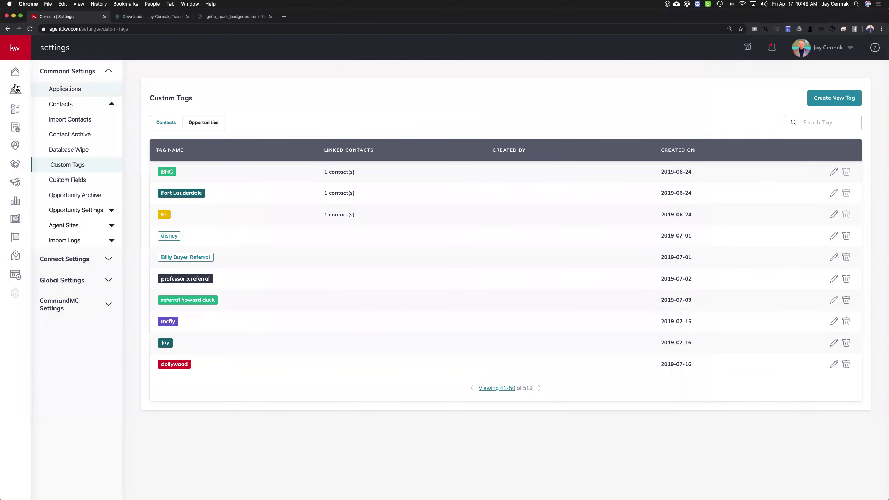
{"action": "key", "text": "ctrl+Up"}
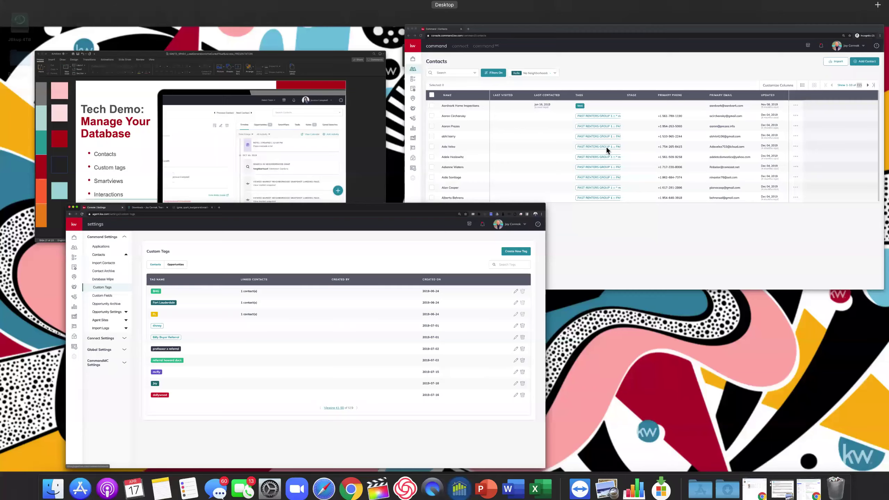
{"action": "left_click", "coordinate": [606, 147]}
{"action": "left_click", "coordinate": [16, 91]}
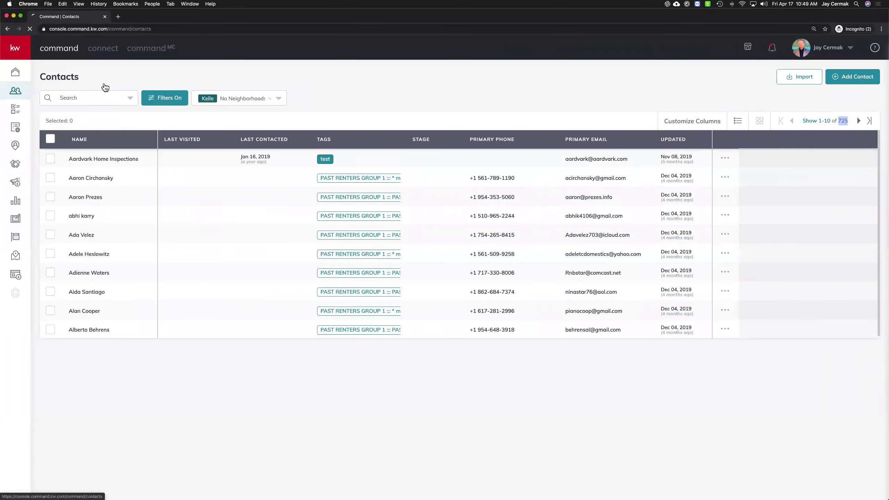
Search contacts for the agent's own name and open the matching record's timeline.
{"action": "left_click", "coordinate": [91, 98]}
{"action": "type", "text": "jay cermak"}
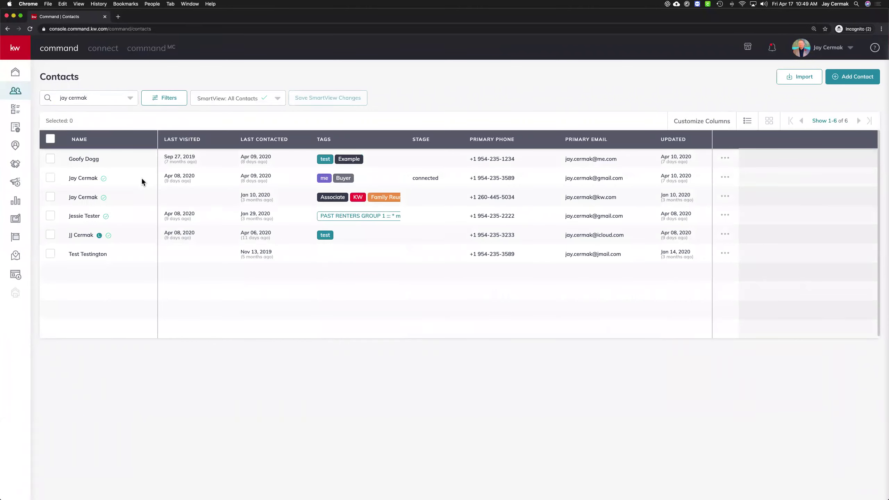
{"action": "left_click", "coordinate": [82, 177]}
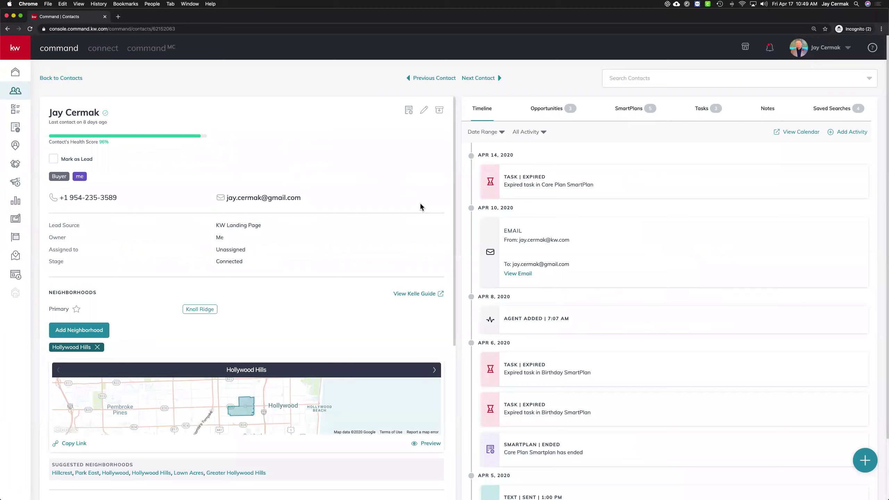
Bring slide 21, 'Tech Demo: Manage Your Database' on Interactions, to the front.
{"action": "key", "text": "ctrl+Up"}
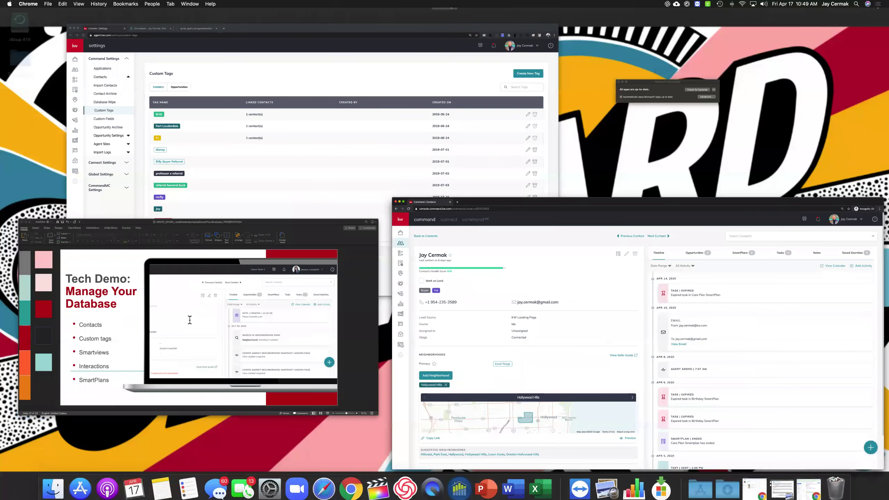
{"action": "left_click", "coordinate": [189, 320]}
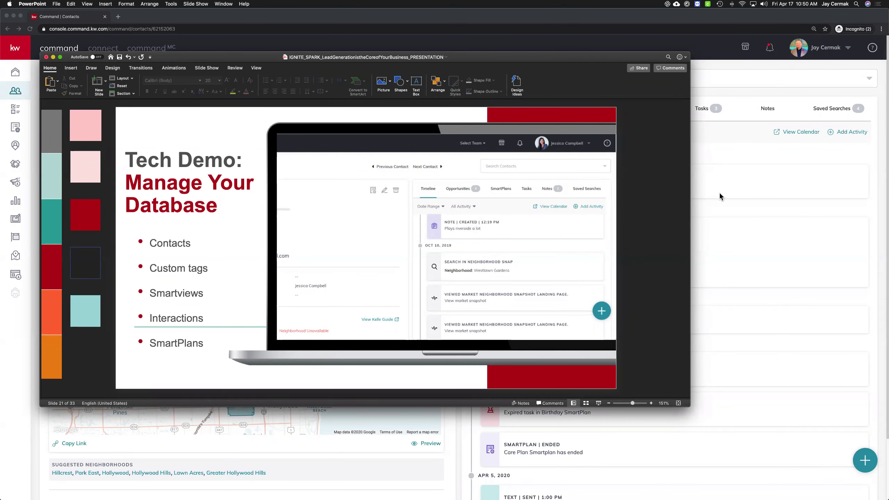
Bring the contact page forward and scroll through its timeline history.
{"action": "left_click", "coordinate": [709, 189]}
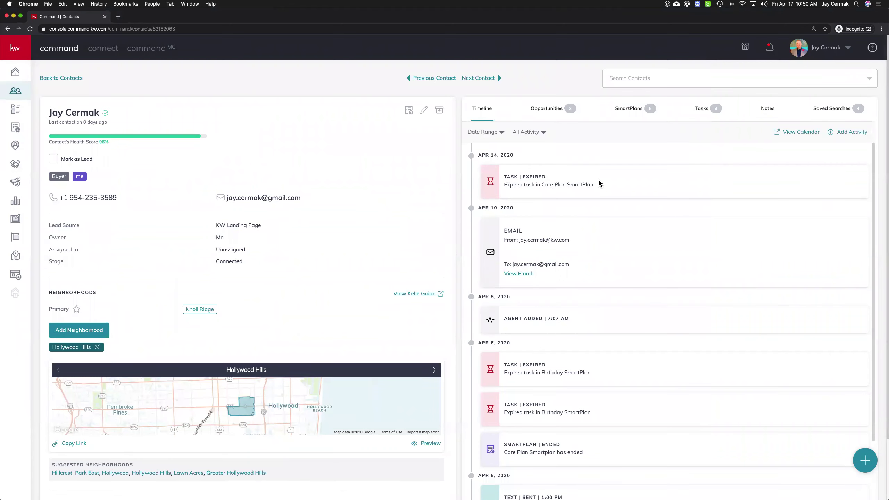
{"action": "left_click_drag", "start_coordinate": [594, 185], "coordinate": [504, 175]}
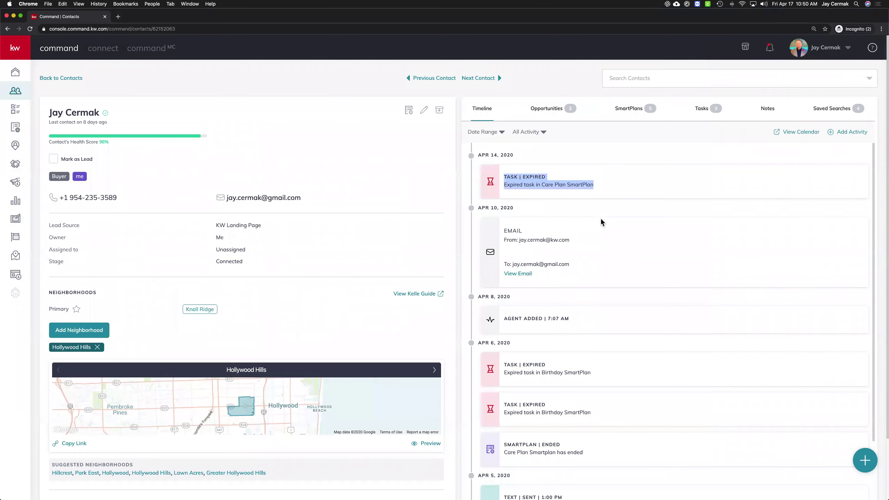
{"action": "scroll", "coordinate": [601, 219], "scroll_direction": "down", "scroll_amount": 12}
{"action": "scroll", "coordinate": [601, 219], "scroll_direction": "down", "scroll_amount": 15}
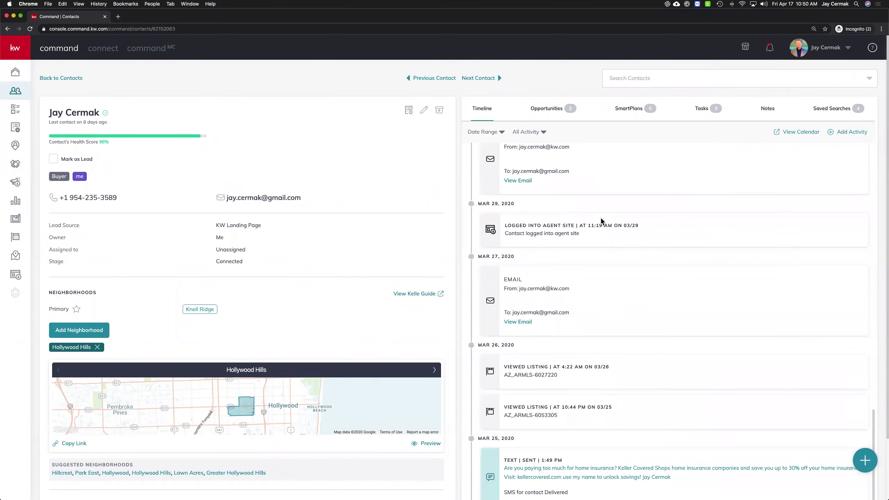
{"action": "scroll", "coordinate": [603, 211], "scroll_direction": "down", "scroll_amount": 15}
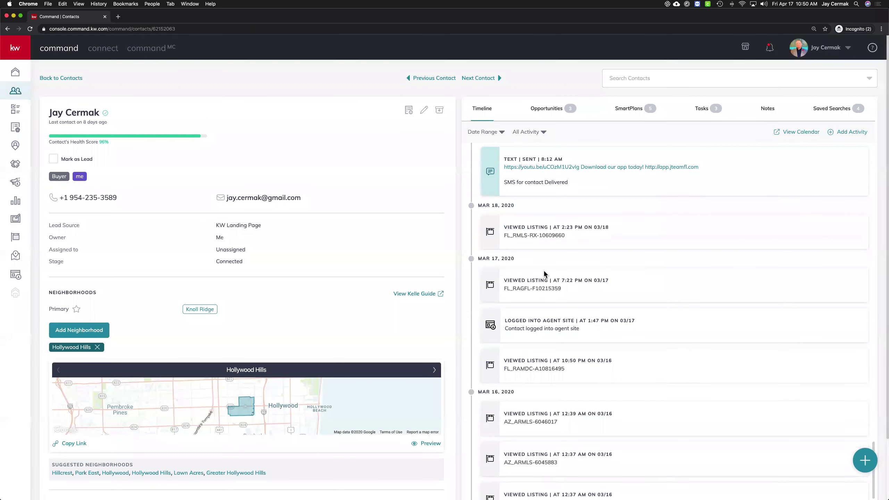
{"action": "scroll", "coordinate": [543, 274], "scroll_direction": "up", "scroll_amount": 3}
{"action": "scroll", "coordinate": [531, 285], "scroll_direction": "down", "scroll_amount": 10}
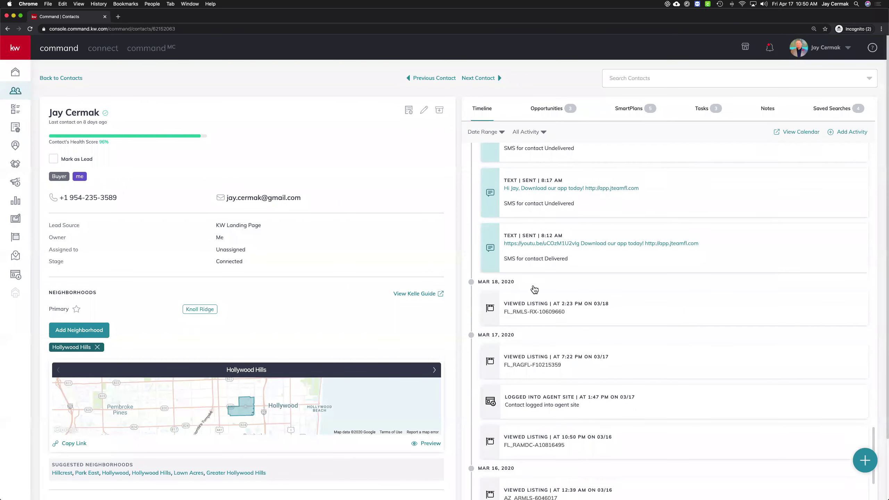
{"action": "scroll", "coordinate": [526, 348], "scroll_direction": "down", "scroll_amount": 10}
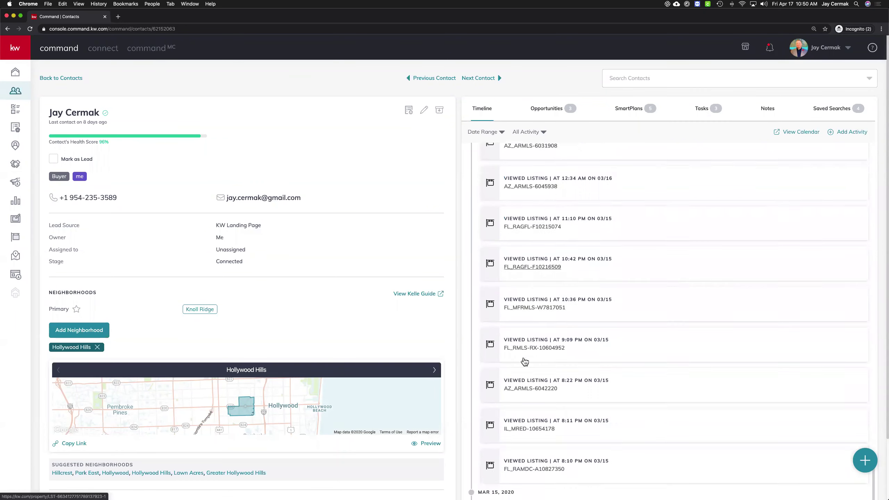
{"action": "scroll", "coordinate": [526, 353], "scroll_direction": "down", "scroll_amount": 10}
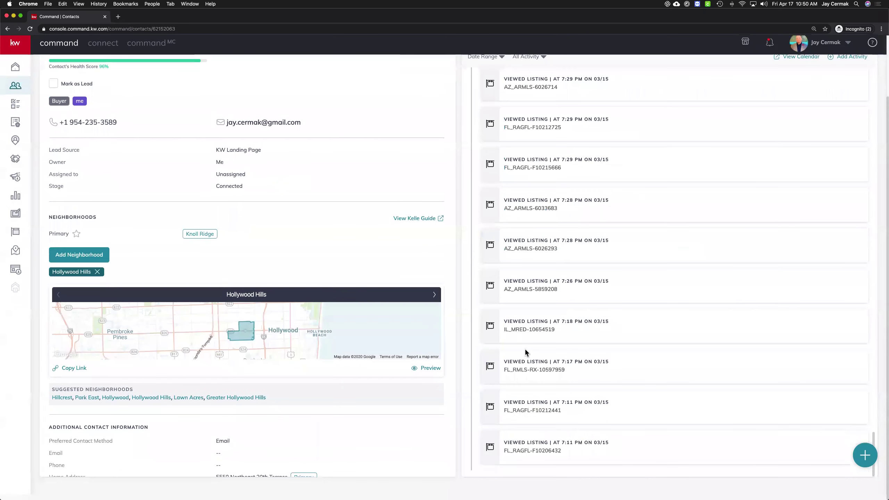
{"action": "scroll", "coordinate": [526, 351], "scroll_direction": "down", "scroll_amount": 10}
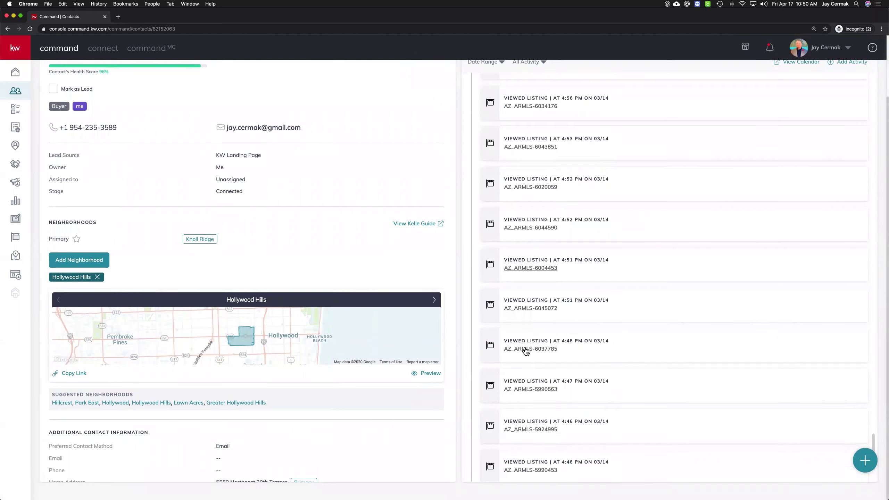
Return to the top of the timeline and show the quick-add activity options.
{"action": "scroll", "coordinate": [526, 351], "scroll_direction": "up", "scroll_amount": 15}
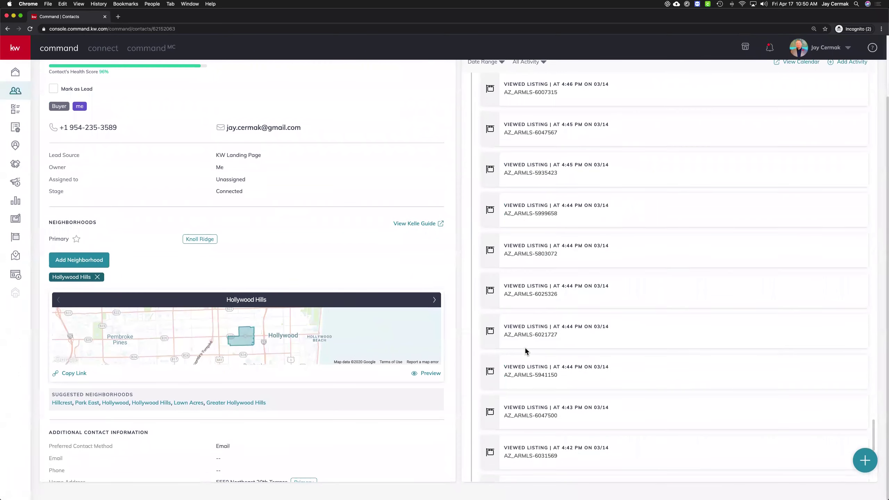
{"action": "scroll", "coordinate": [525, 351], "scroll_direction": "up", "scroll_amount": 15}
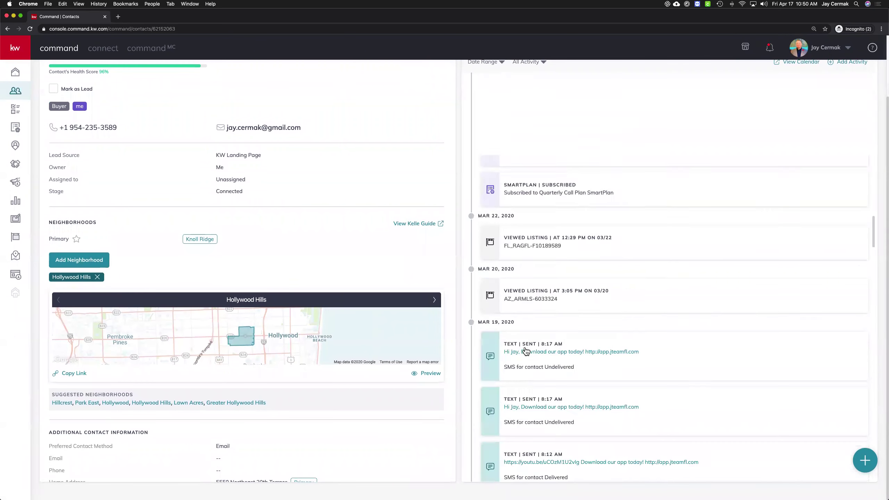
{"action": "scroll", "coordinate": [526, 351], "scroll_direction": "up", "scroll_amount": 3}
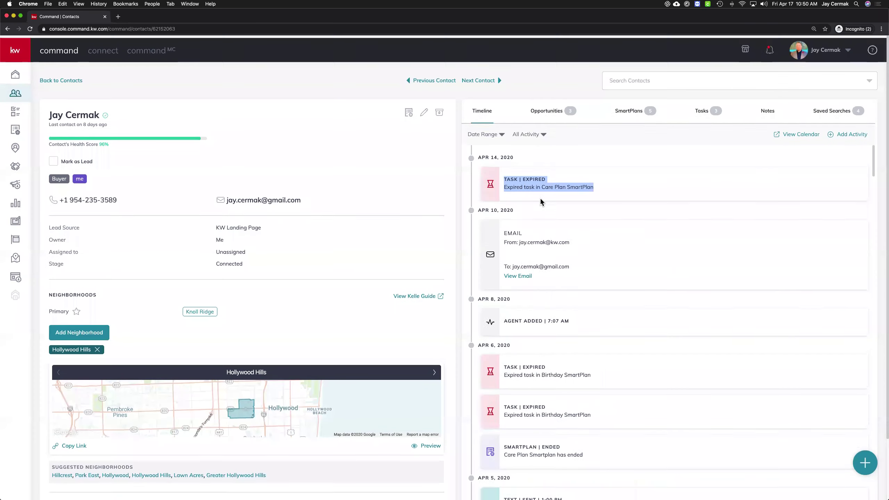
{"action": "left_click", "coordinate": [865, 460]}
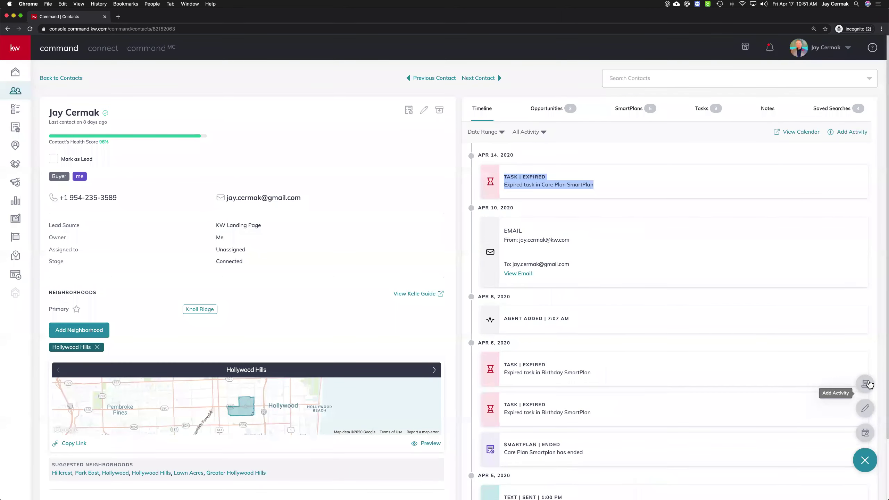
Start a new activity of type Meeting dated April 15.
{"action": "left_click", "coordinate": [868, 384]}
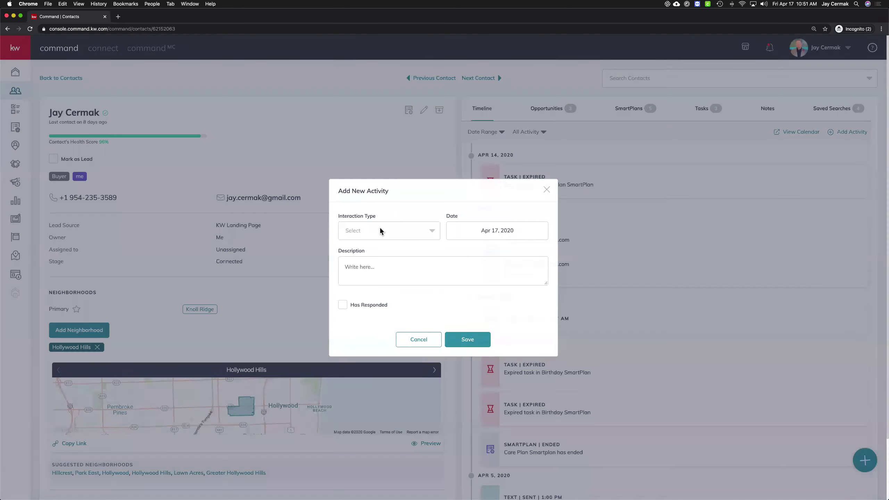
{"action": "left_click", "coordinate": [381, 232]}
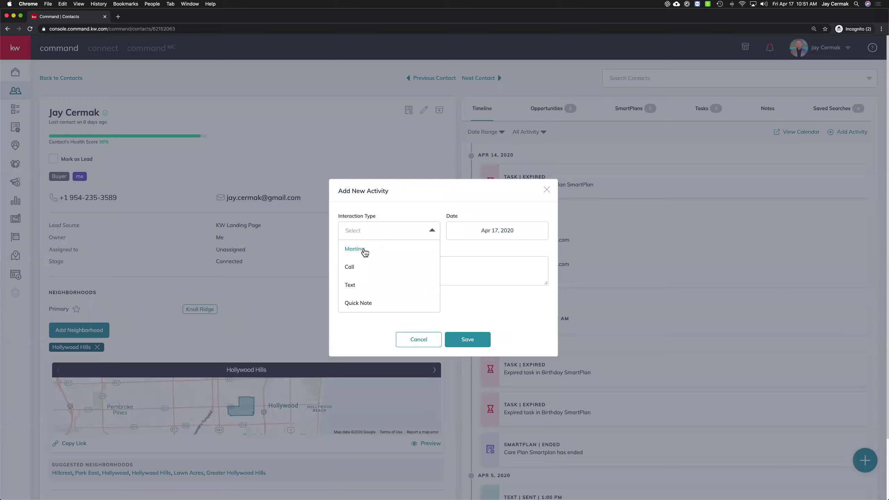
{"action": "left_click", "coordinate": [364, 251]}
{"action": "left_click", "coordinate": [492, 230]}
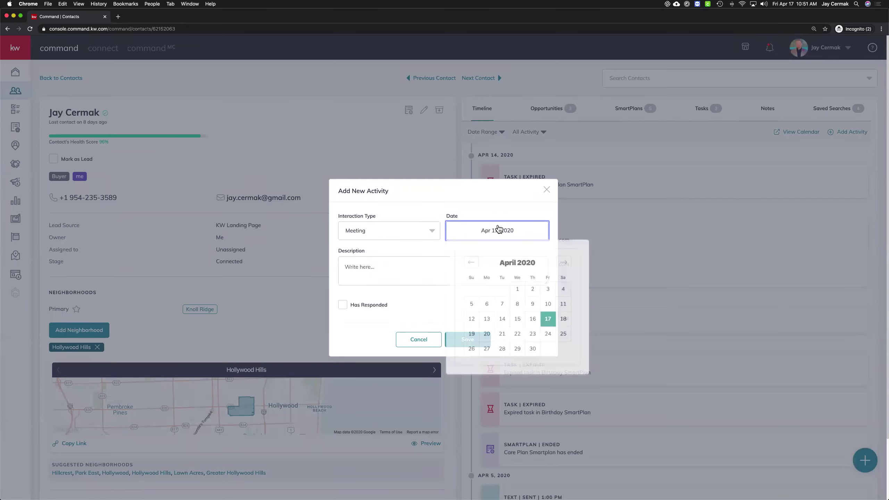
{"action": "left_click", "coordinate": [518, 319]}
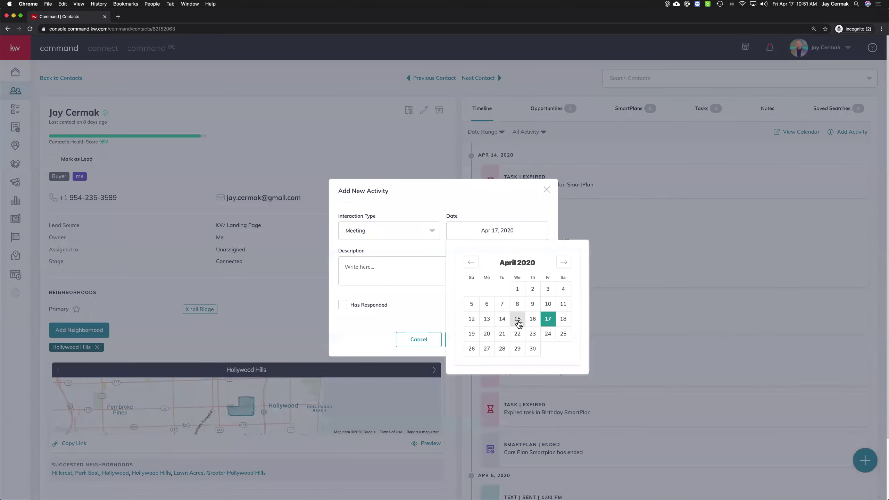
Describe it as 'had a zoom meeting about 123 Main St' and save it.
{"action": "left_click", "coordinate": [418, 280]}
{"action": "type", "text": "h"}
{"action": "key", "text": "BackSpace"}
{"action": "type", "text": "had a zoom meeting about 13 Main"}
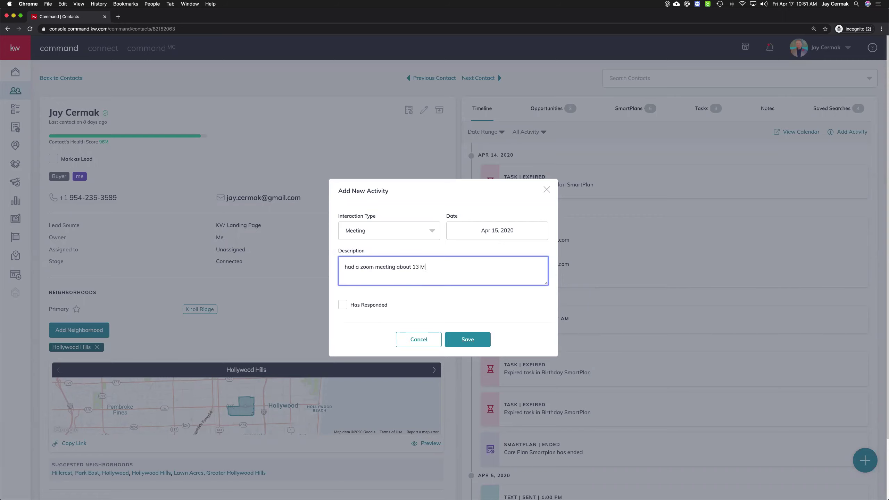
{"action": "key", "text": "BackSpace"}
{"action": "key", "text": "BackSpace"}
{"action": "key", "text": "BackSpace"}
{"action": "key", "text": "BackSpace"}
{"action": "type", "text": "3 Main St"}
{"action": "left_click", "coordinate": [475, 340]}
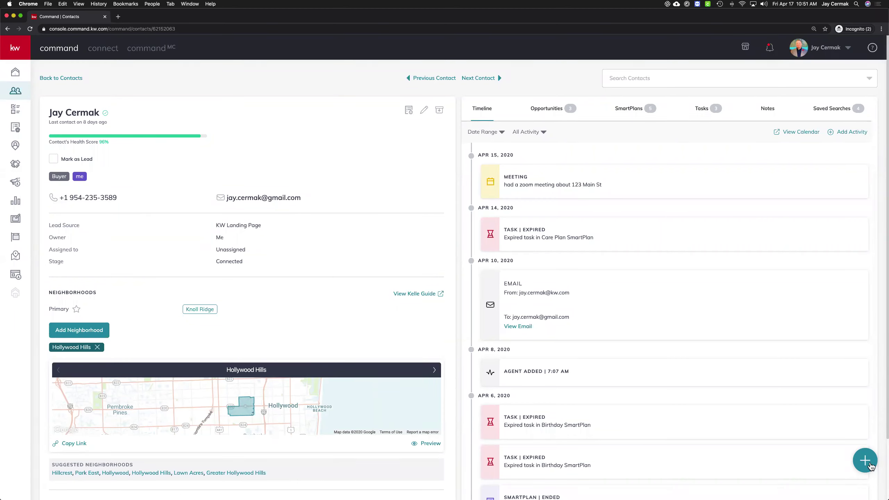
Start another activity with Call as the interaction type.
{"action": "mouse_move", "coordinate": [870, 465]}
{"action": "left_click", "coordinate": [865, 440]}
{"action": "left_click", "coordinate": [350, 233]}
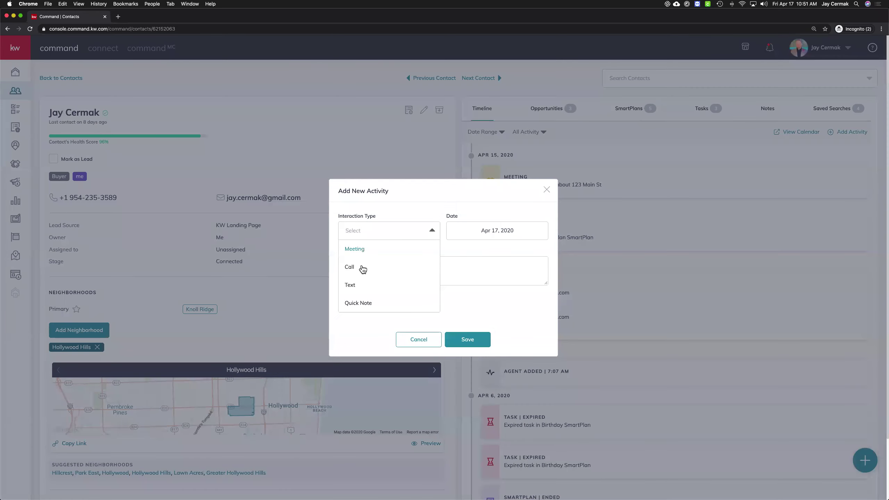
{"action": "left_click", "coordinate": [361, 267]}
Note that a voicemail was left for the contact, keep the default date, and save.
{"action": "left_click", "coordinate": [404, 266]}
{"action": "type", "text": "Sp"}
{"action": "key", "text": "BackSpace"}
{"action": "key", "text": "BackSpace"}
{"action": "type", "text": "left Jay"}
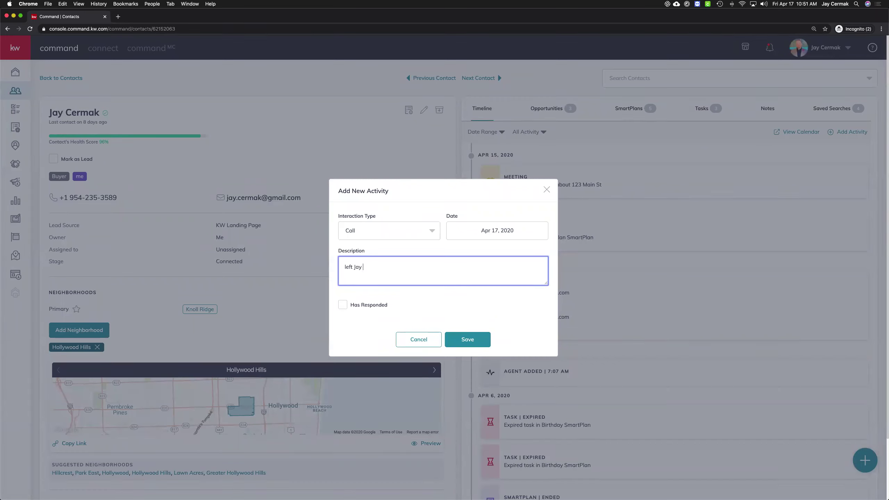
{"action": "type", "text": " a VM"}
{"action": "left_click", "coordinate": [493, 234]}
{"action": "left_click", "coordinate": [542, 319]}
{"action": "left_click", "coordinate": [480, 340]}
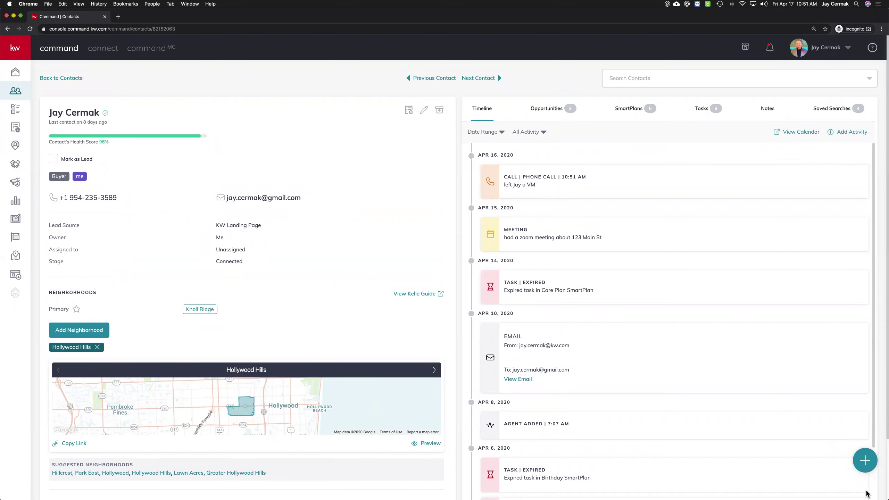
{"action": "left_click", "coordinate": [866, 470]}
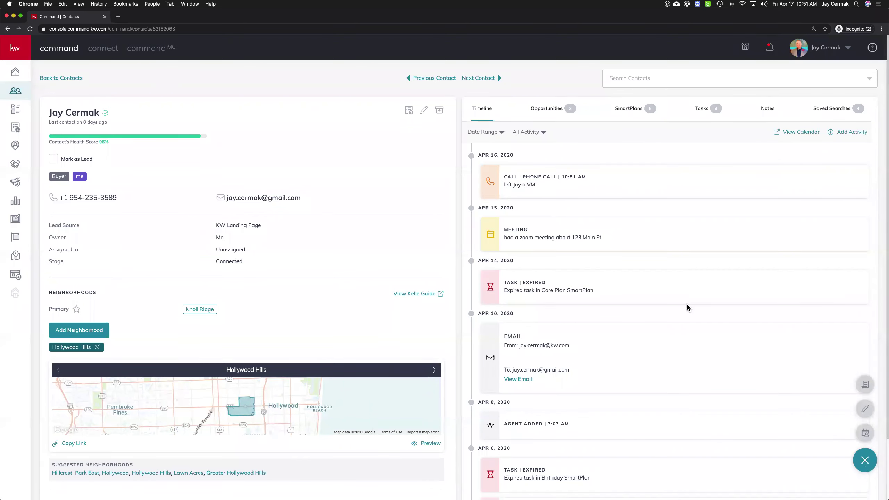
Save a Text activity noting the app was sent to the contact to get feedback.
{"action": "left_click", "coordinate": [866, 385]}
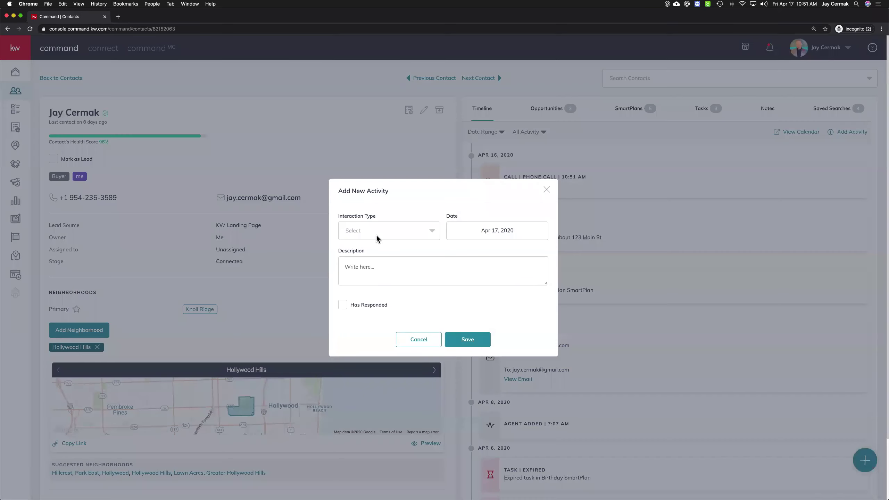
{"action": "left_click", "coordinate": [376, 234]}
{"action": "left_click", "coordinate": [362, 284]}
{"action": "left_click", "coordinate": [419, 275]}
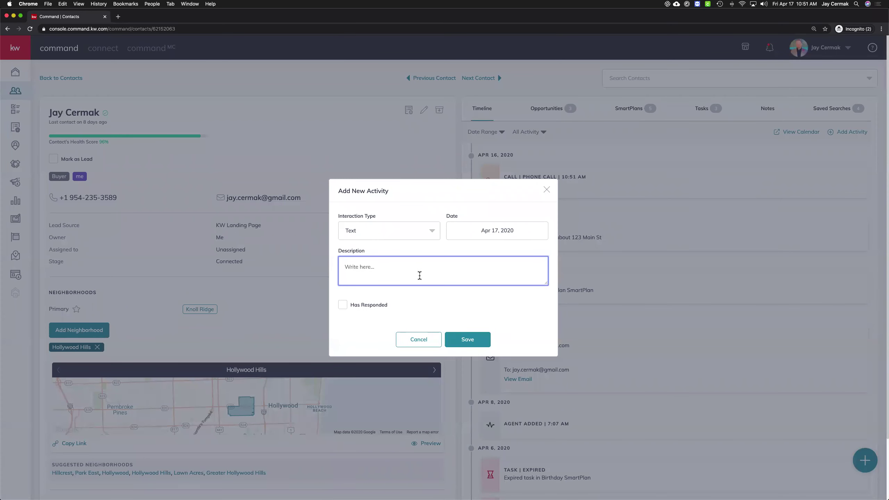
{"action": "type", "text": "Sent Jay "}
{"action": "type", "text": "my App wanted to see how he"}
{"action": "type", "text": " liked it"}
{"action": "left_click", "coordinate": [469, 342]}
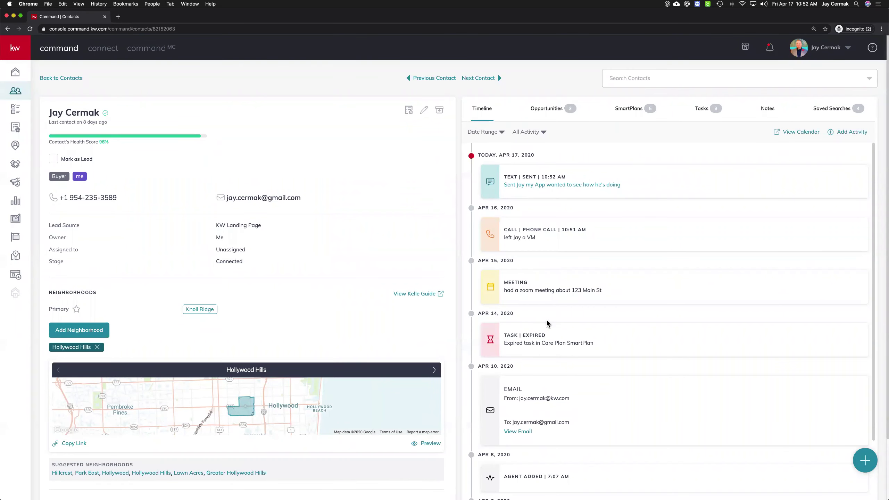
View and close an older text conversation, then show all open windows in Mission Control.
{"action": "scroll", "coordinate": [598, 232], "scroll_direction": "down", "scroll_amount": 7}
{"action": "scroll", "coordinate": [599, 233], "scroll_direction": "down", "scroll_amount": 12}
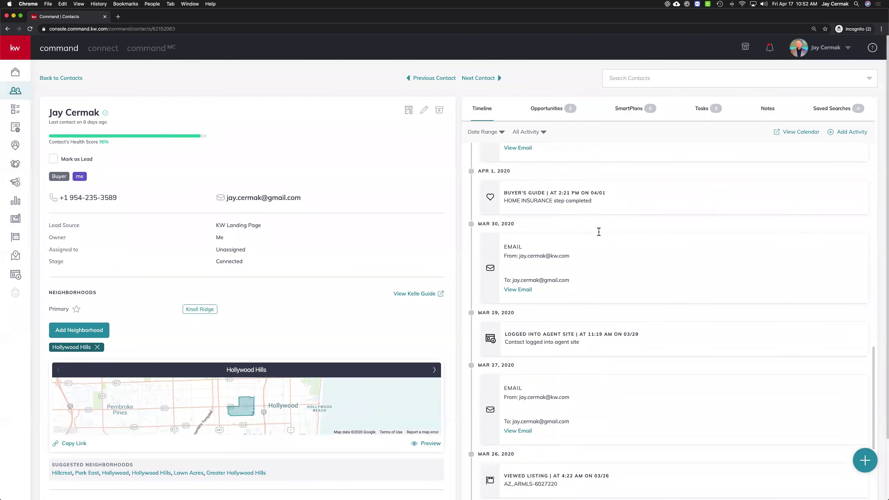
{"action": "scroll", "coordinate": [599, 233], "scroll_direction": "down", "scroll_amount": 1}
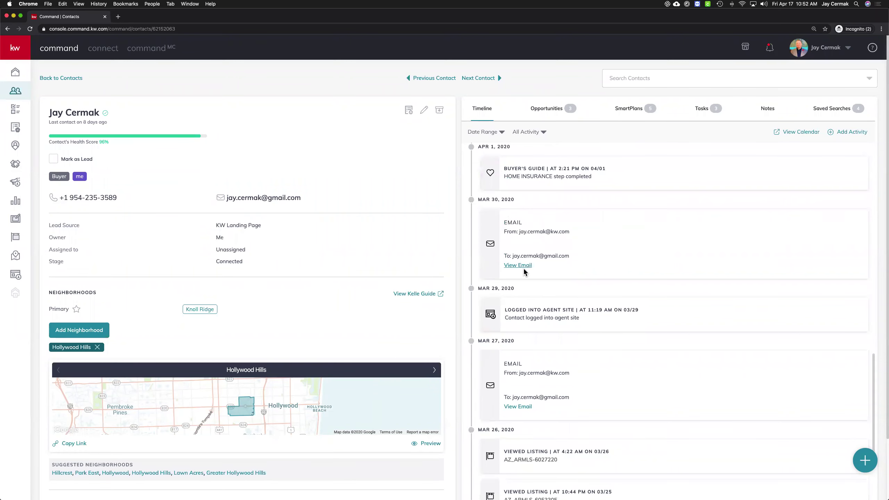
{"action": "scroll", "coordinate": [524, 272], "scroll_direction": "down", "scroll_amount": 10}
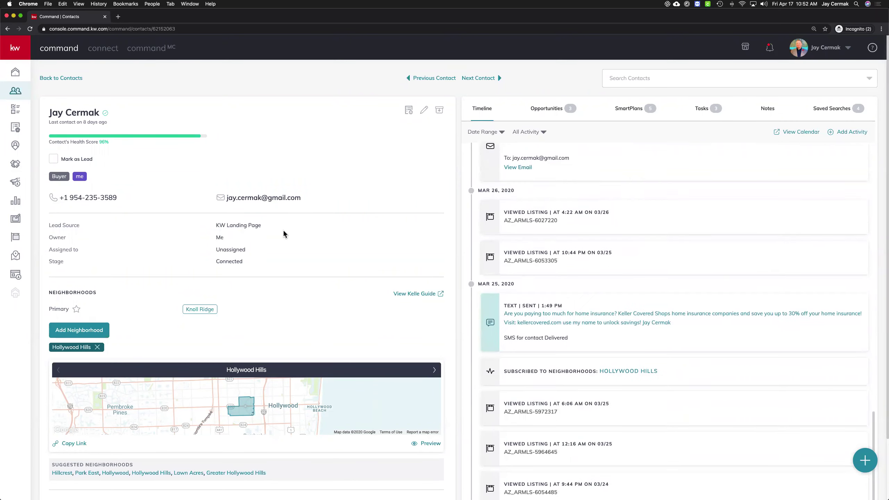
{"action": "scroll", "coordinate": [584, 226], "scroll_direction": "down", "scroll_amount": 3}
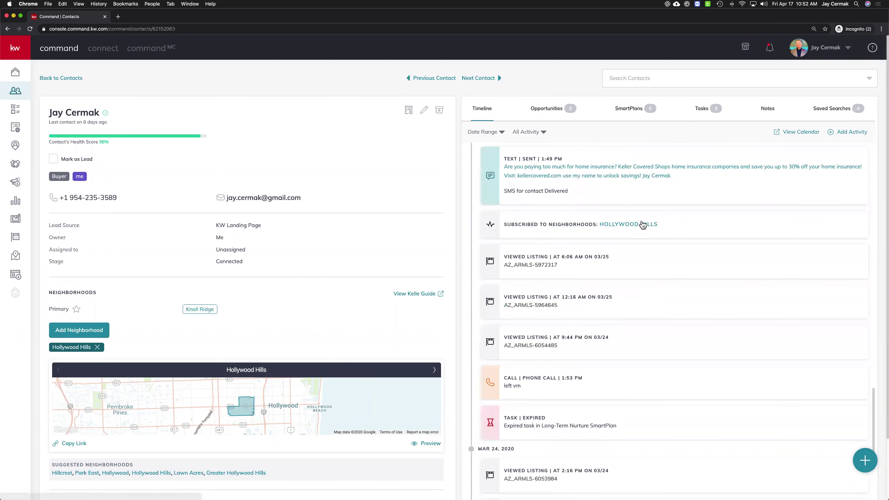
{"action": "left_click", "coordinate": [562, 189]}
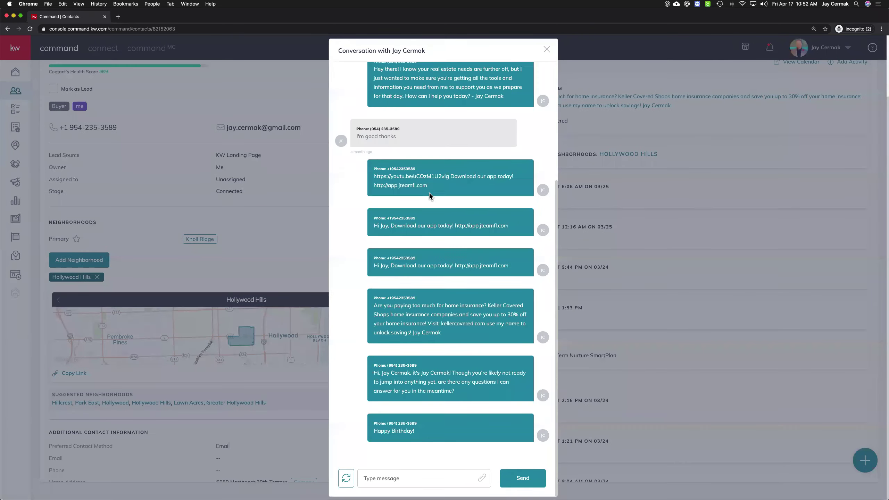
{"action": "left_click", "coordinate": [547, 51]}
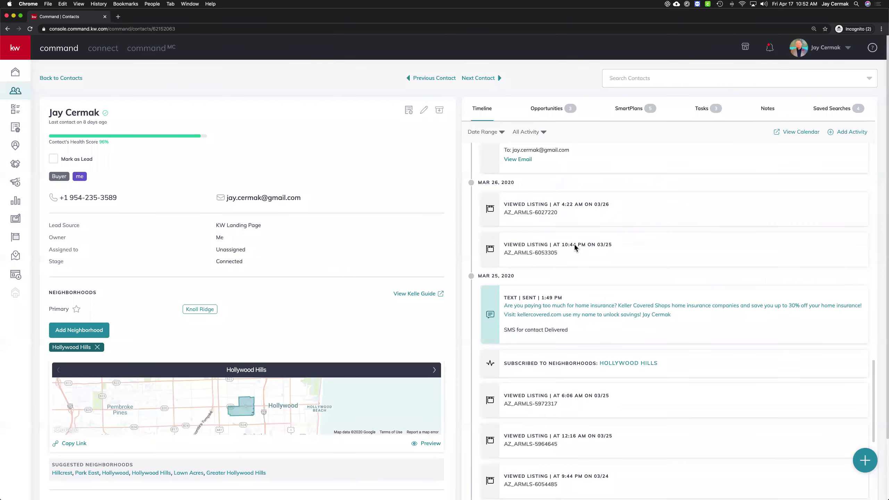
{"action": "key", "text": "ctrl+Up"}
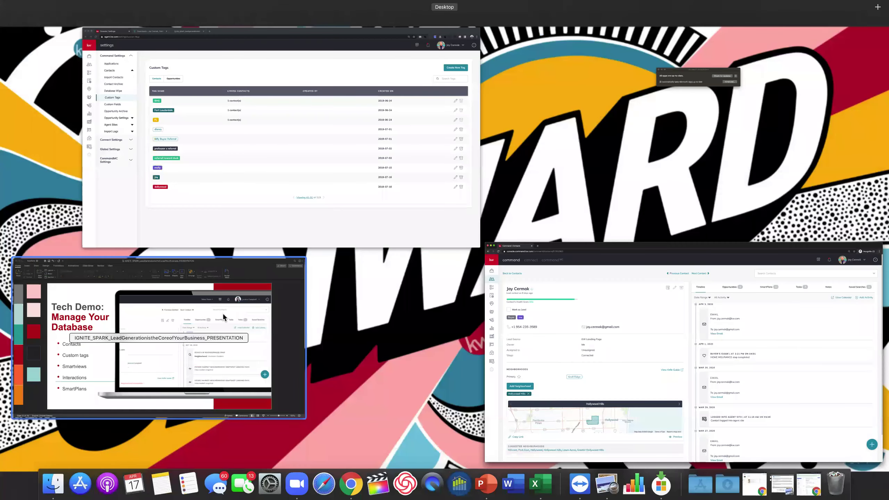
Switch to PowerPoint, go to slide 22, and present it, advancing to the Sales Pipeline funnel.
{"action": "left_click", "coordinate": [222, 313]}
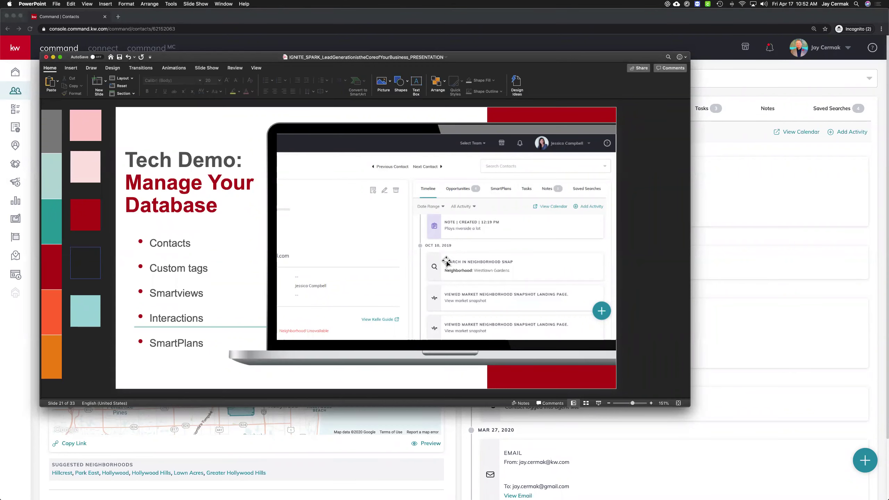
{"action": "key", "text": "Down"}
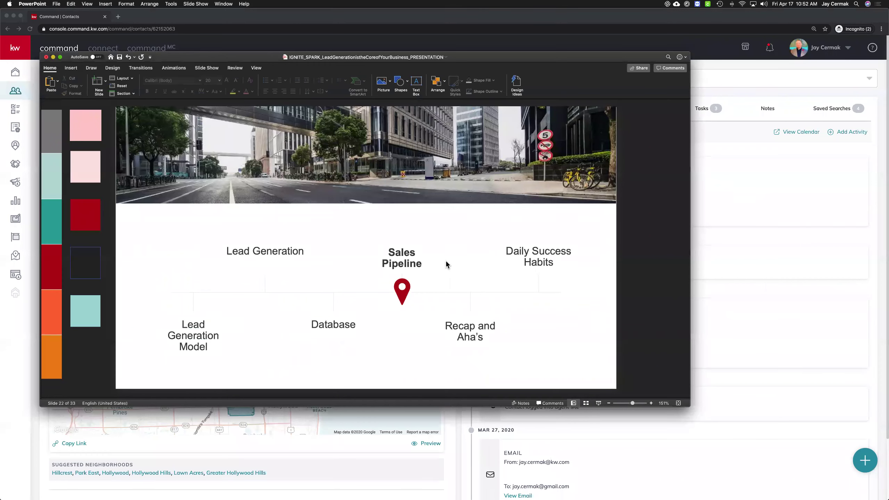
{"action": "key", "text": "Up"}
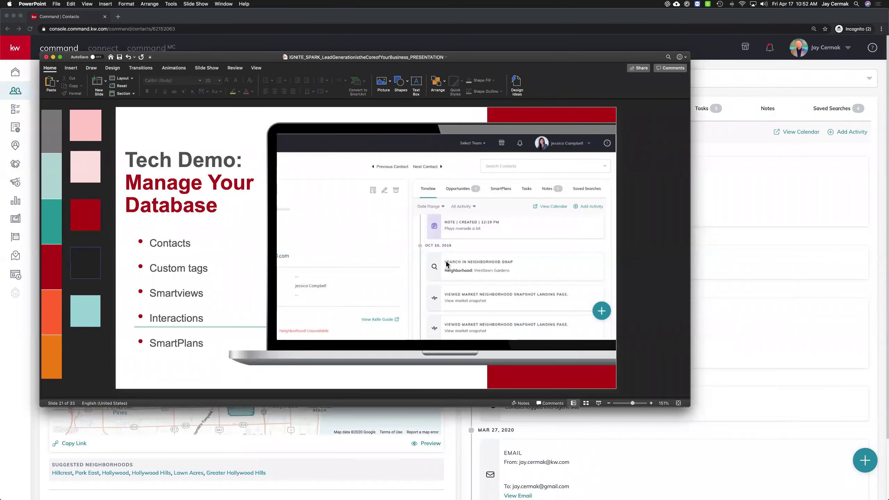
{"action": "key", "text": "Down"}
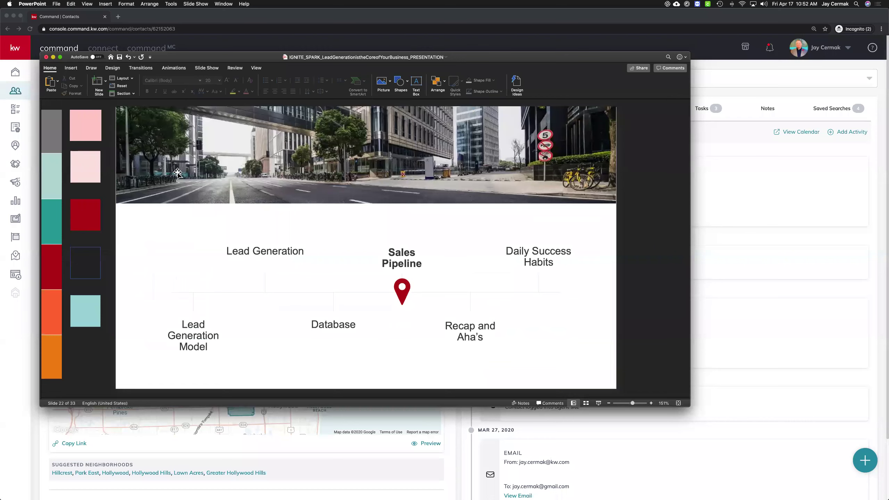
{"action": "left_click", "coordinate": [598, 403]}
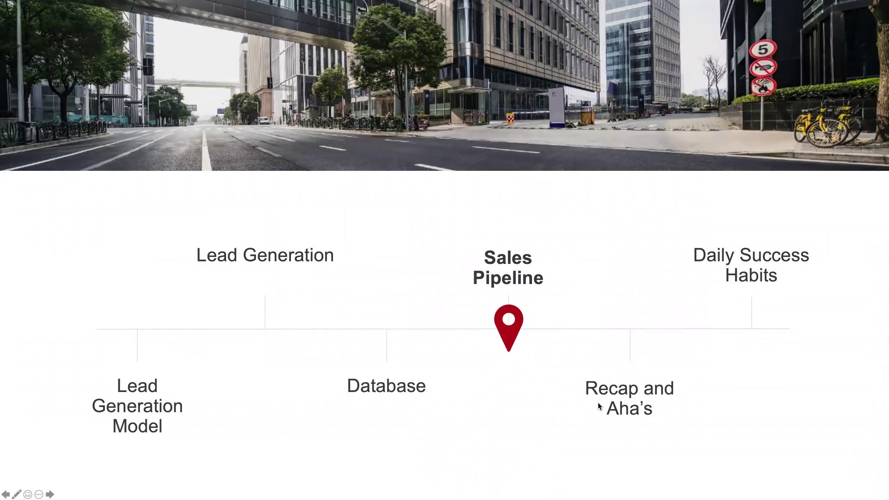
{"action": "left_click", "coordinate": [598, 404]}
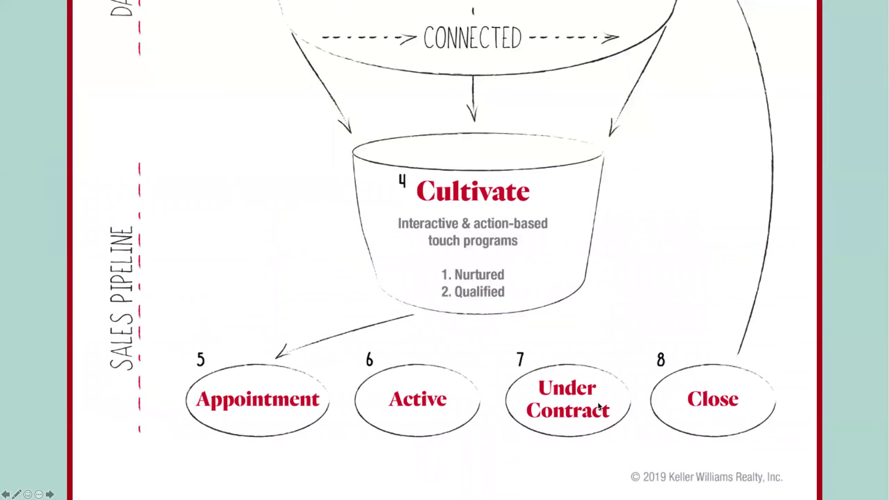
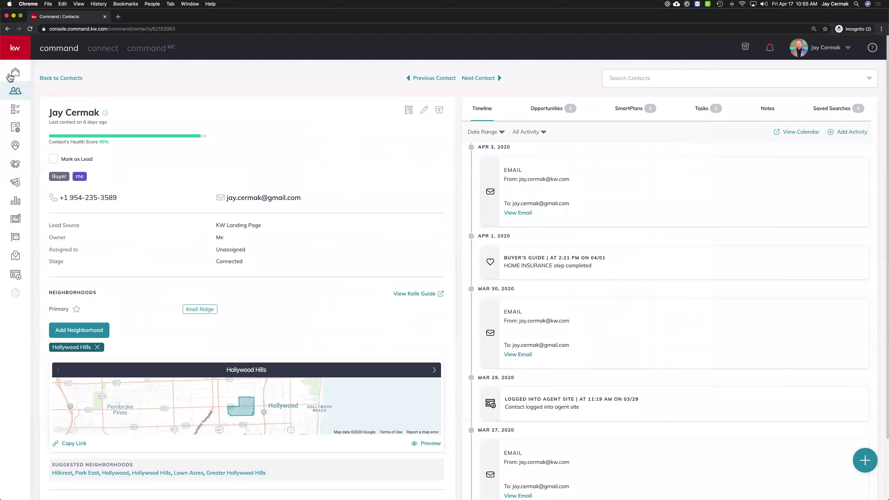
Leave the contact's record and go to the My SmartPlans list from the sidebar.
{"action": "scroll", "coordinate": [633, 148], "scroll_direction": "up", "scroll_amount": 10}
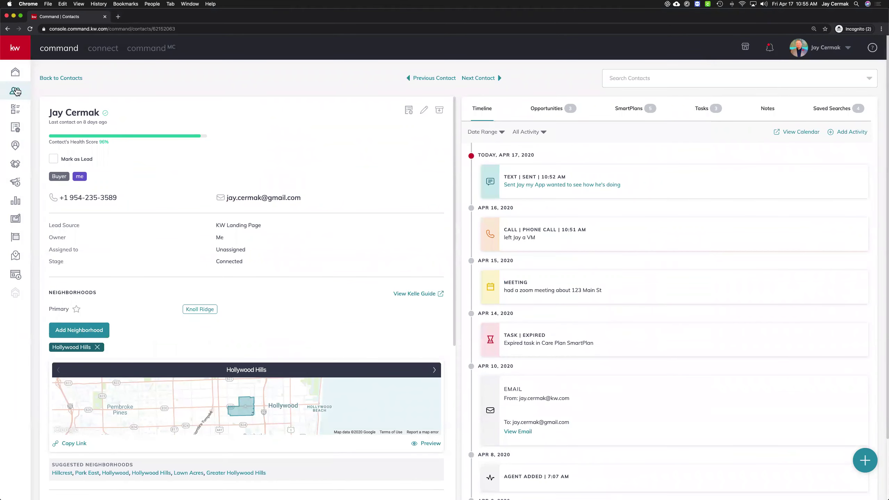
{"action": "left_click", "coordinate": [17, 52]}
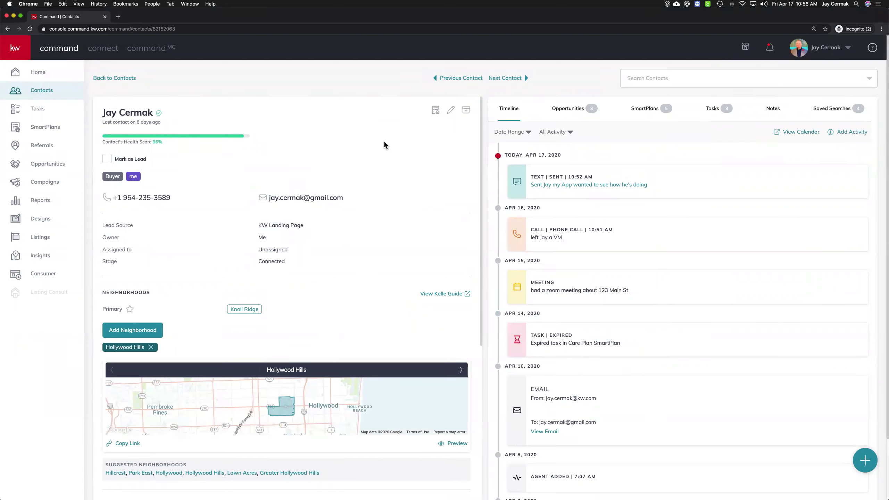
{"action": "left_click", "coordinate": [32, 129]}
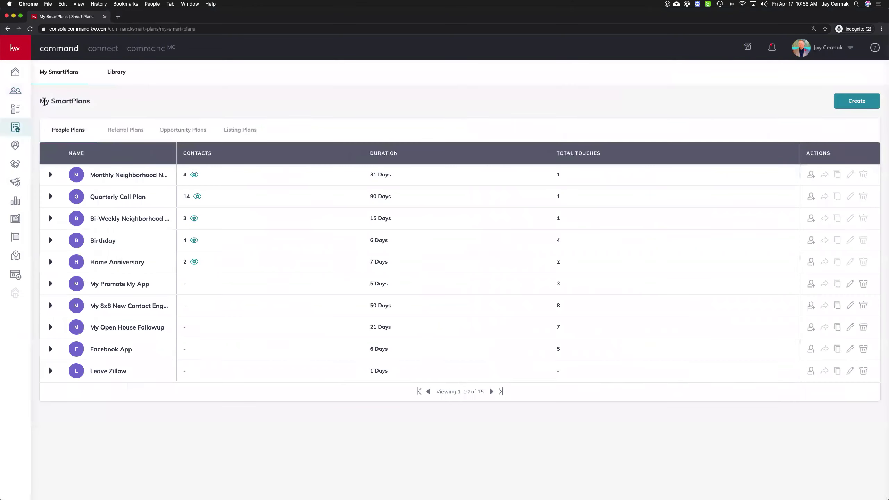
Switch from My SmartPlans to the Library of ready-made plans.
{"action": "mouse_move", "coordinate": [36, 101]}
{"action": "left_mouse_down"}
{"action": "mouse_move", "coordinate": [93, 103]}
{"action": "mouse_move", "coordinate": [40, 100]}
{"action": "left_mouse_up"}
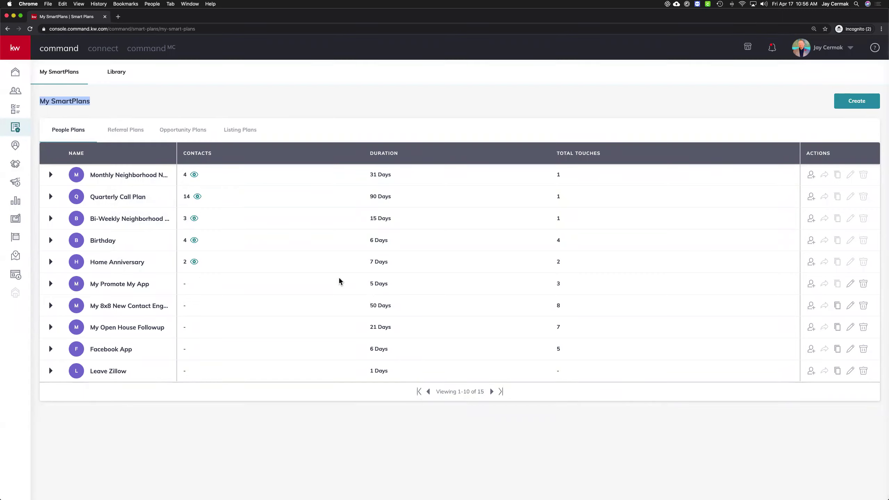
{"action": "left_click", "coordinate": [118, 73]}
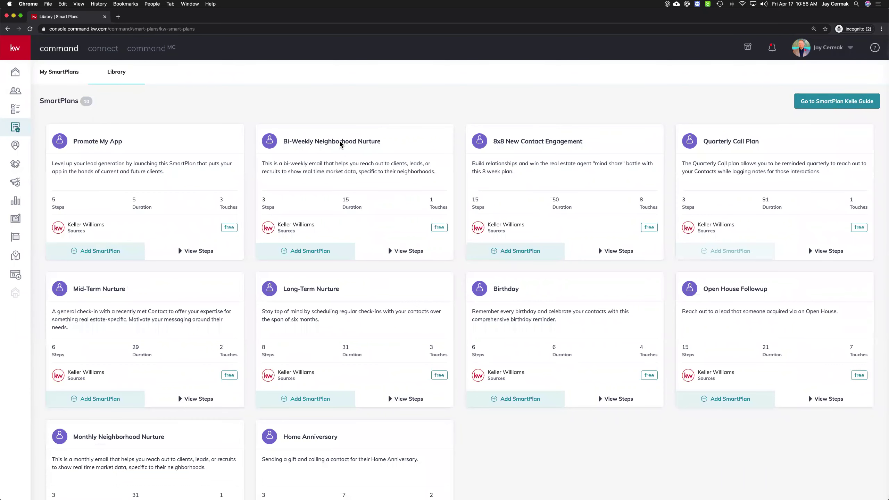
Expand the steps of Bi-Weekly Neighborhood Nurture, Quarterly Call Plan and Promote My App.
{"action": "scroll", "coordinate": [256, 193], "scroll_direction": "down", "scroll_amount": 4}
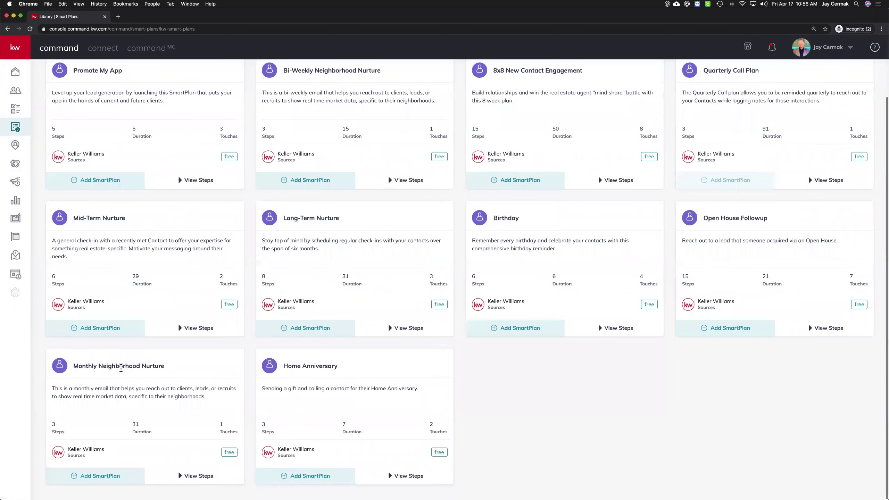
{"action": "scroll", "coordinate": [599, 103], "scroll_direction": "up", "scroll_amount": 4}
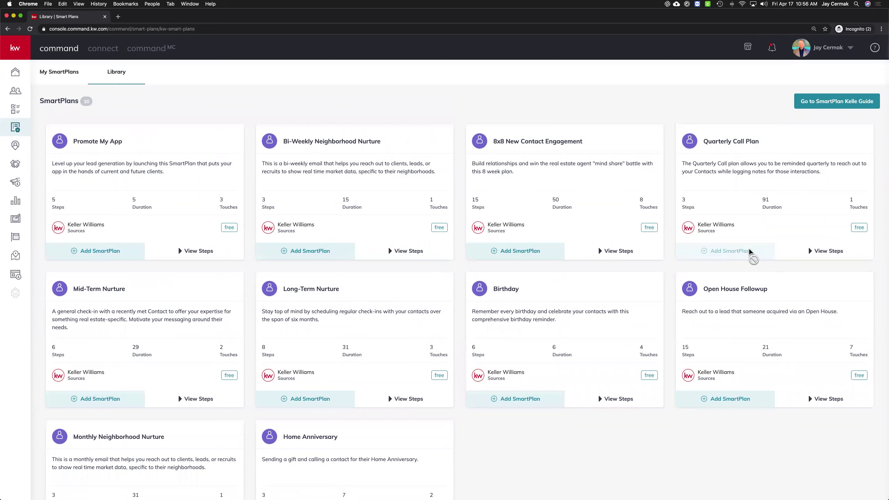
{"action": "left_click", "coordinate": [390, 252]}
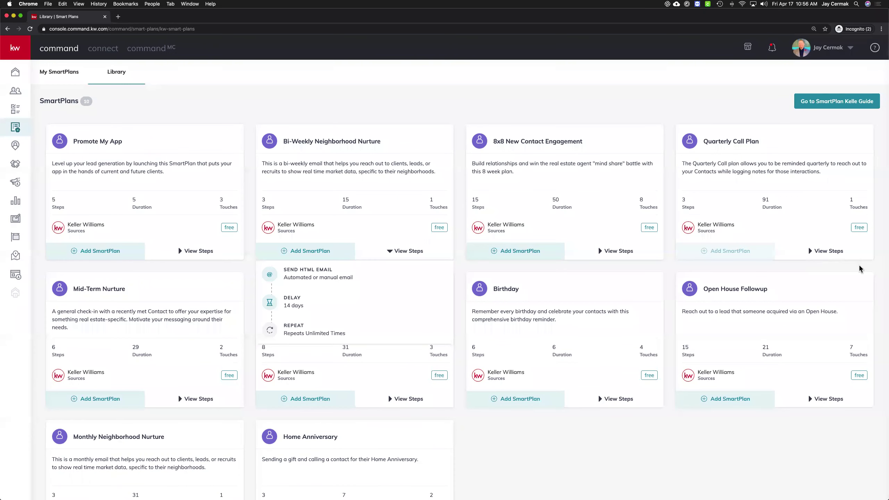
{"action": "left_click", "coordinate": [839, 253]}
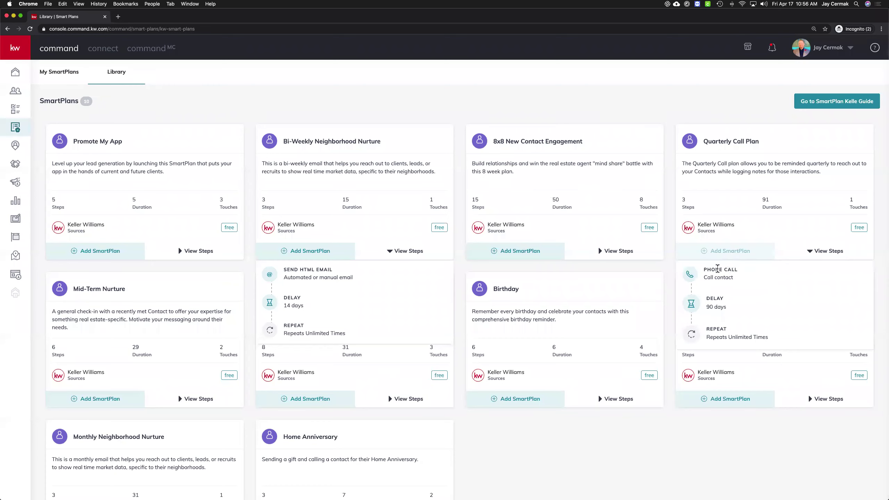
{"action": "mouse_move", "coordinate": [717, 271]}
{"action": "scroll", "coordinate": [274, 207], "scroll_direction": "down", "scroll_amount": 3}
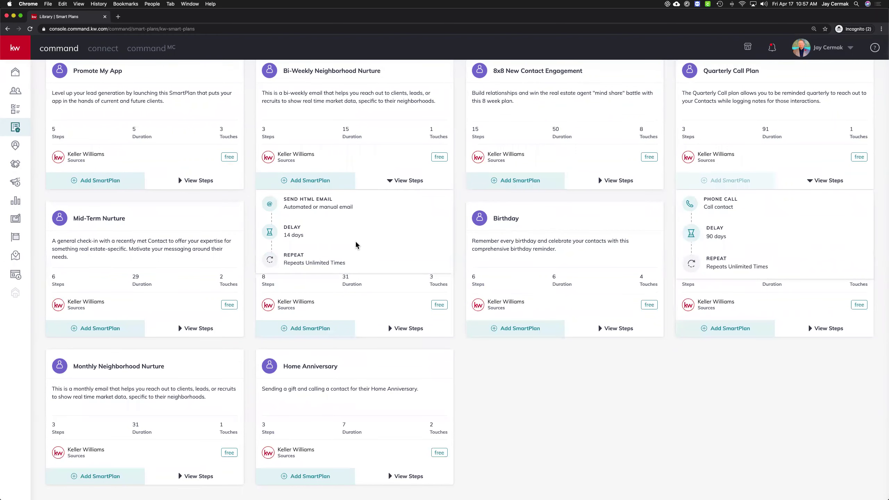
{"action": "scroll", "coordinate": [192, 197], "scroll_direction": "up", "scroll_amount": 3}
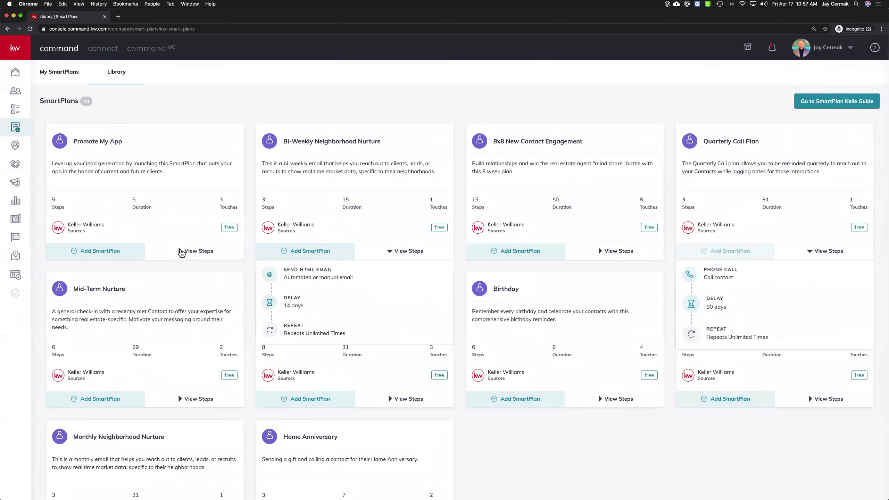
{"action": "left_click", "coordinate": [181, 253]}
{"action": "scroll", "coordinate": [181, 252], "scroll_direction": "down", "scroll_amount": 3}
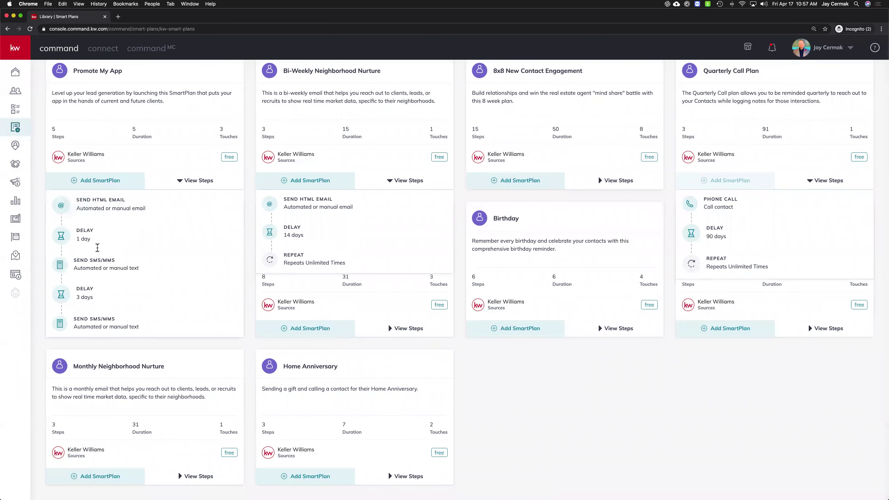
{"action": "mouse_move", "coordinate": [67, 265]}
{"action": "scroll", "coordinate": [280, 269], "scroll_direction": "up", "scroll_amount": 3}
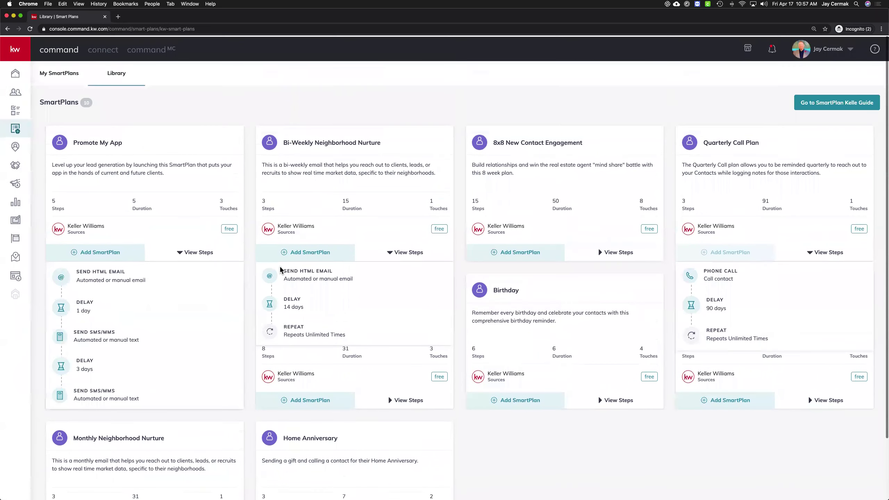
Open YouTube in a new tab and search for the trainer's name.
{"action": "left_click", "coordinate": [118, 17]}
{"action": "type", "text": "youtub"}
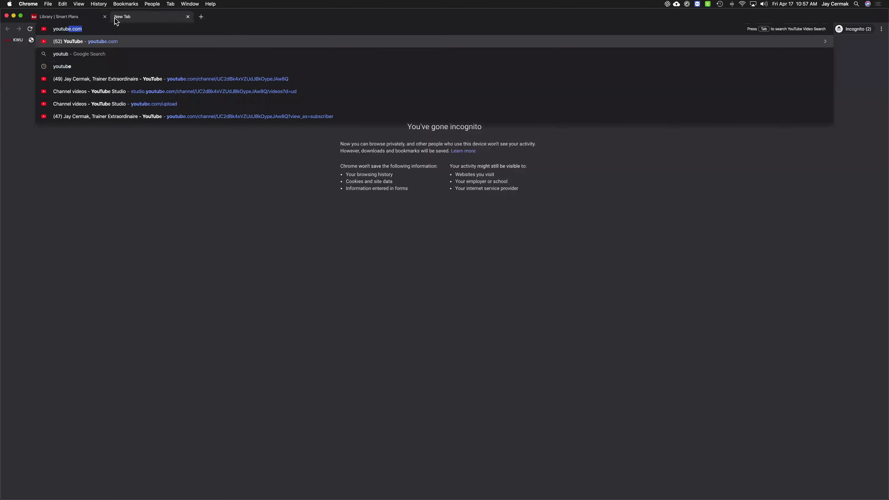
{"action": "key", "text": "Return"}
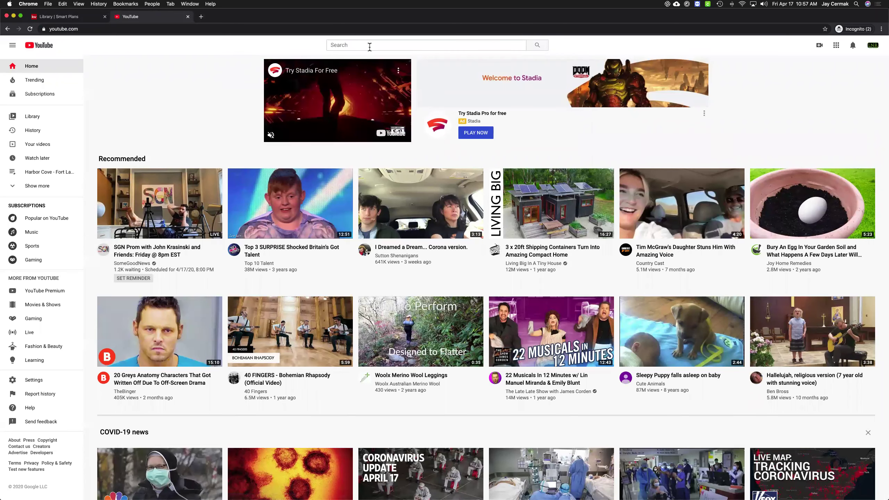
{"action": "left_click", "coordinate": [369, 45]}
{"action": "type", "text": "jay cermak"}
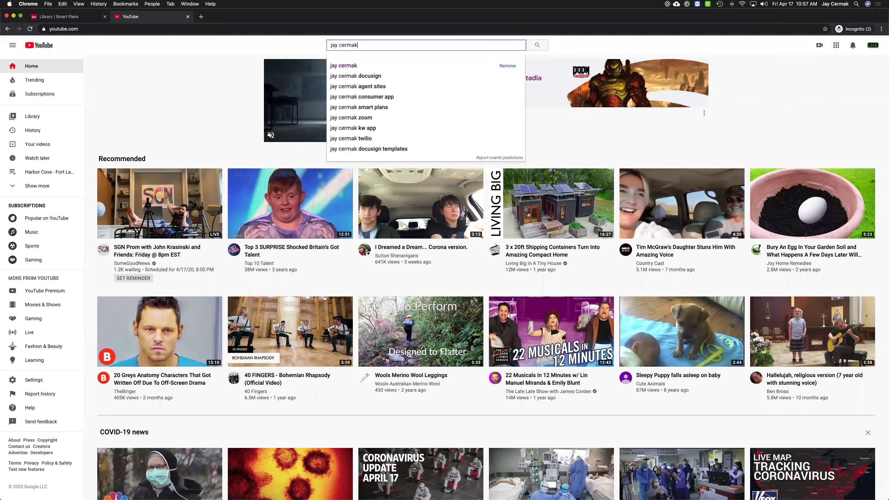
{"action": "key", "text": "Return"}
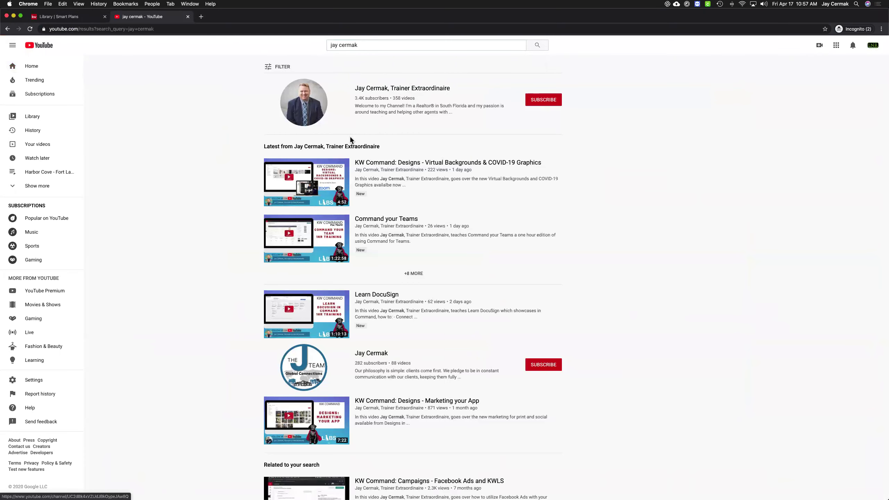
Add 'care' to the search to find the Custom Smartplans - Care Plan video, then return to the Library.
{"action": "left_click", "coordinate": [421, 46]}
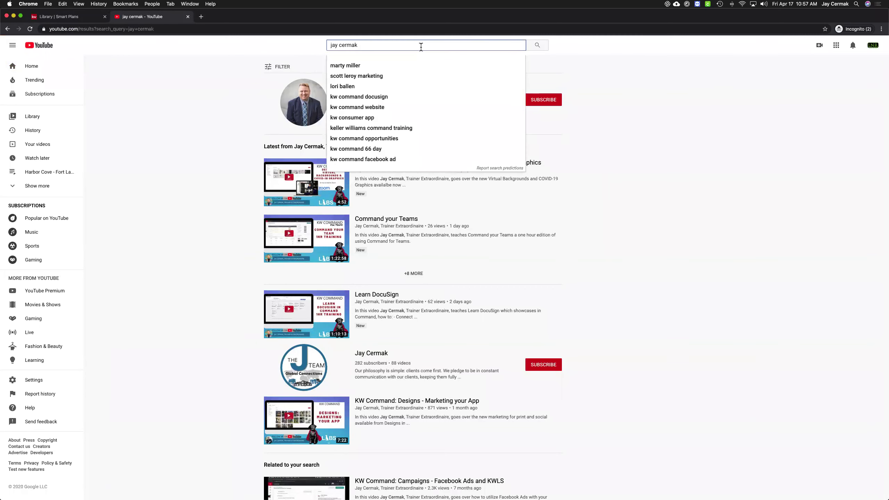
{"action": "type", "text": "care"}
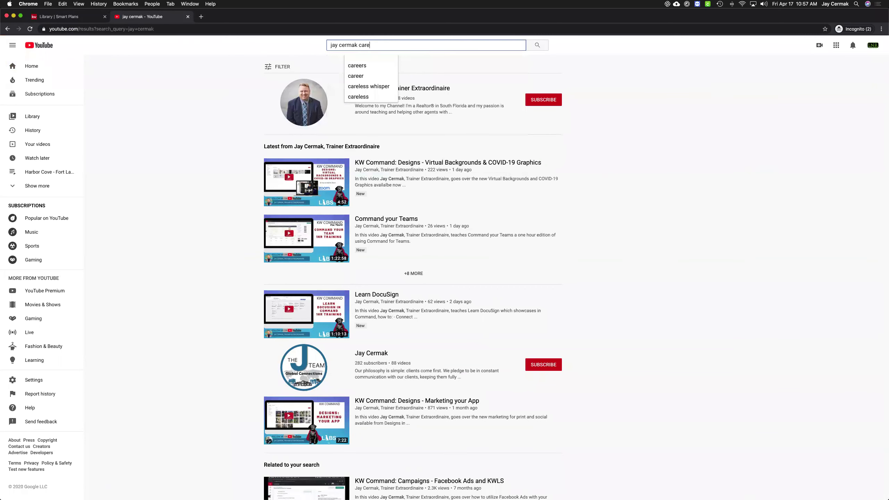
{"action": "key", "text": "Return"}
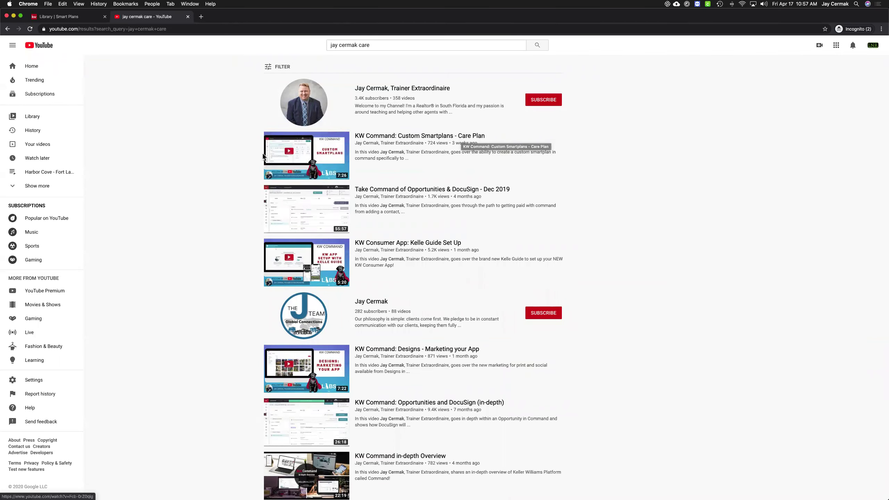
{"action": "left_click", "coordinate": [63, 17]}
Find Care Plan on the second page of My SmartPlans, review its 13 steps and open it for editing.
{"action": "left_click", "coordinate": [61, 72]}
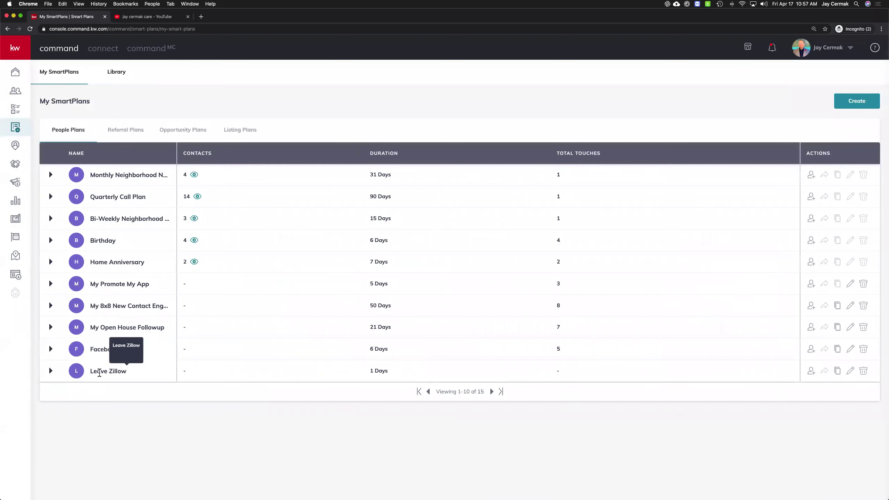
{"action": "left_click", "coordinate": [493, 392]}
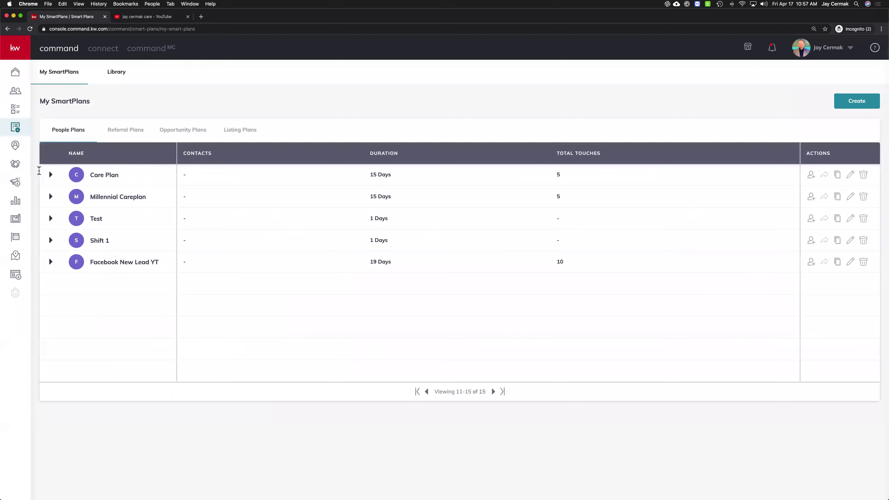
{"action": "left_click", "coordinate": [49, 175]}
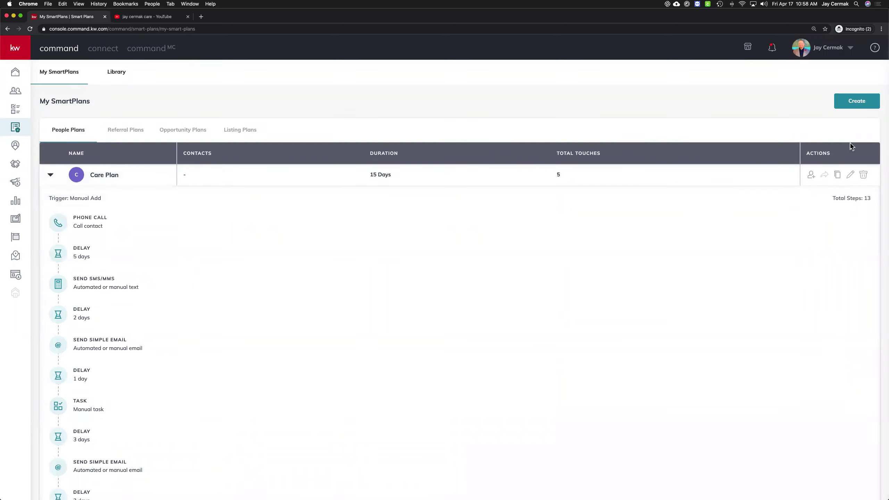
{"action": "left_click", "coordinate": [850, 174]}
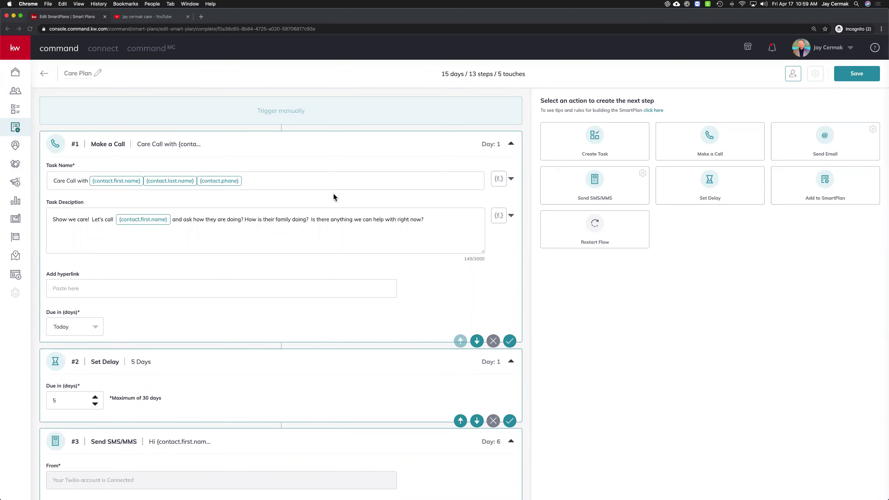
{"action": "scroll", "coordinate": [319, 227], "scroll_direction": "down", "scroll_amount": 5}
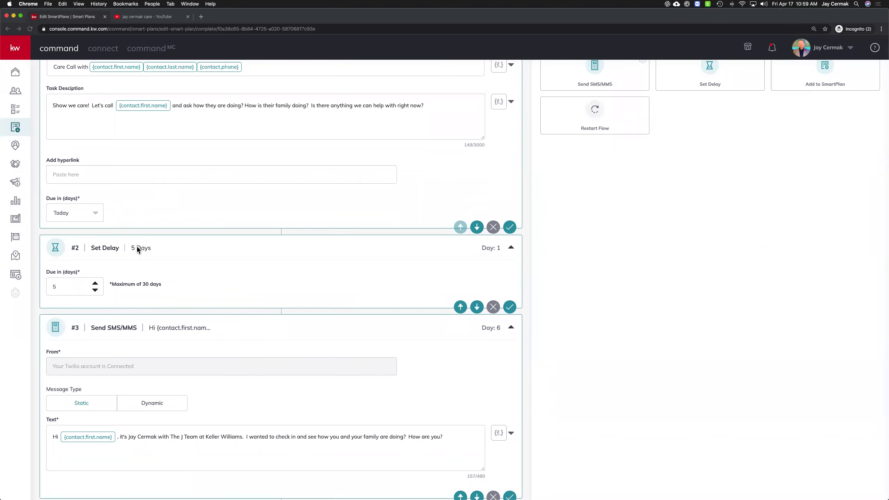
{"action": "scroll", "coordinate": [126, 251], "scroll_direction": "down", "scroll_amount": 4}
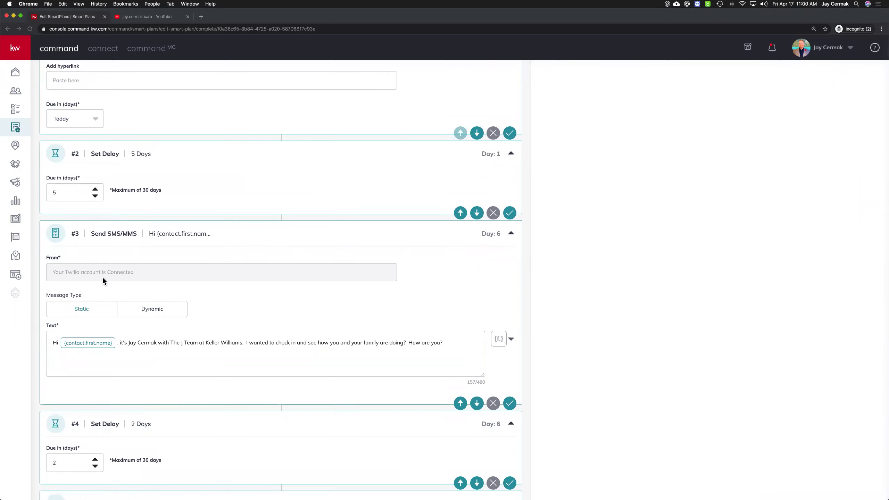
{"action": "scroll", "coordinate": [103, 277], "scroll_direction": "down", "scroll_amount": 3}
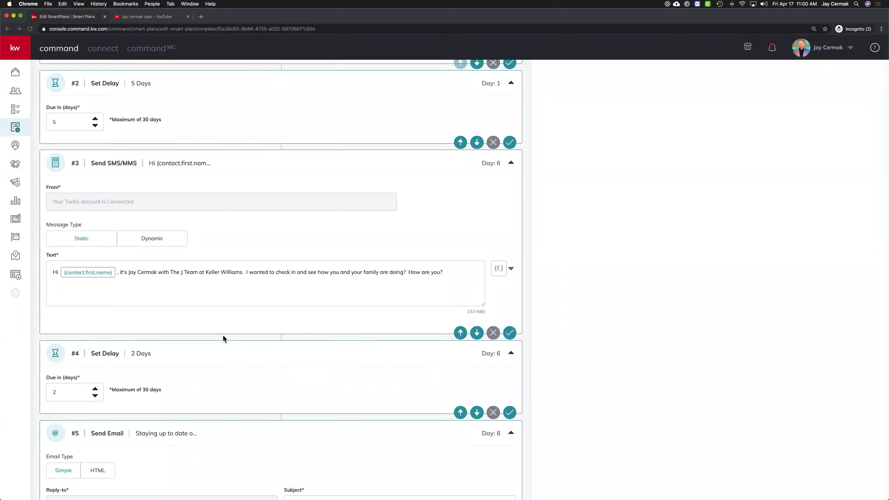
{"action": "scroll", "coordinate": [108, 379], "scroll_direction": "down", "scroll_amount": 5}
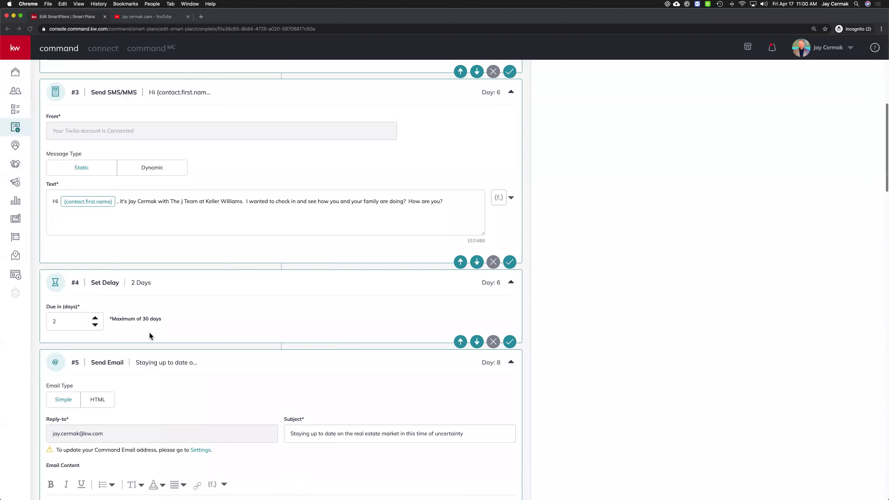
{"action": "scroll", "coordinate": [150, 345], "scroll_direction": "down", "scroll_amount": 3}
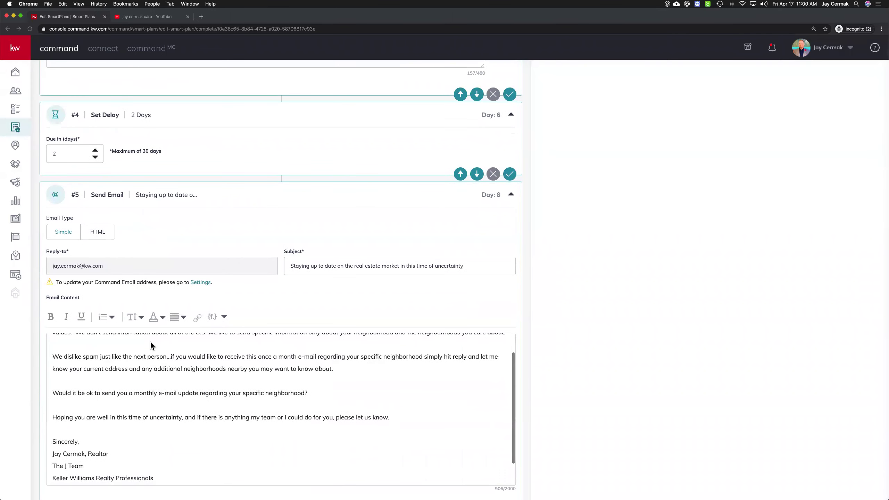
{"action": "scroll", "coordinate": [247, 287], "scroll_direction": "down", "scroll_amount": 3}
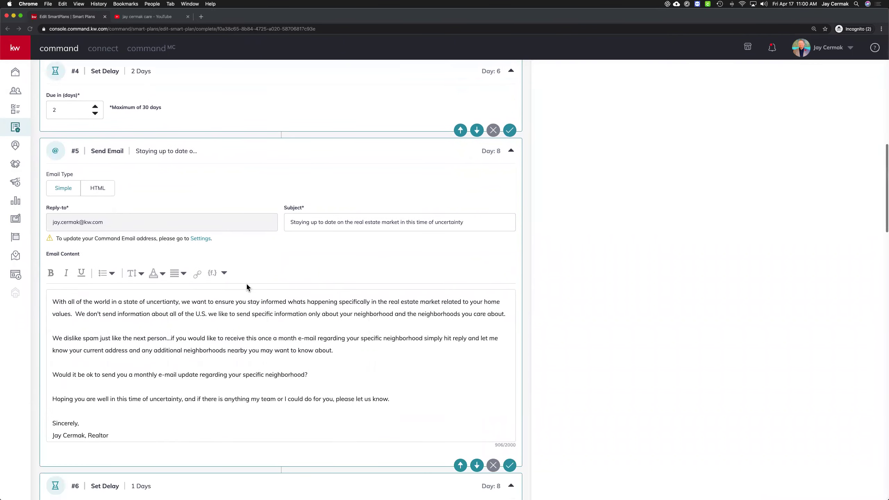
{"action": "scroll", "coordinate": [246, 284], "scroll_direction": "up", "scroll_amount": 1}
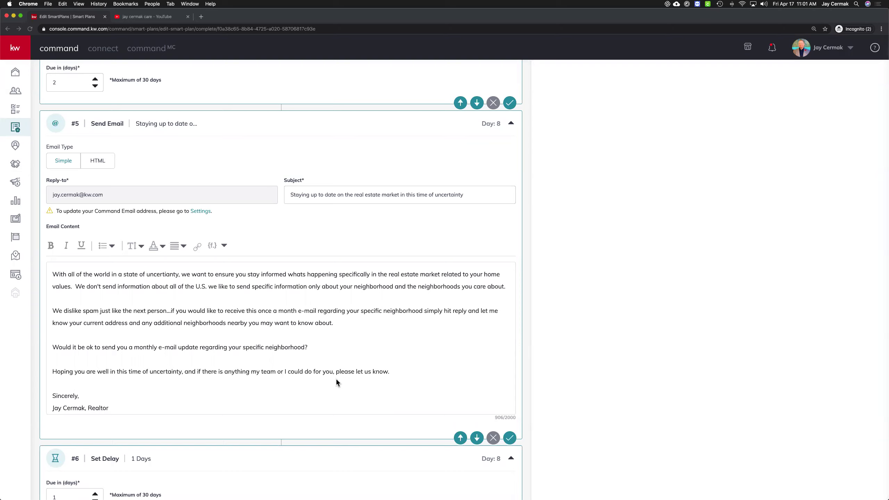
{"action": "scroll", "coordinate": [72, 401], "scroll_direction": "down", "scroll_amount": 3}
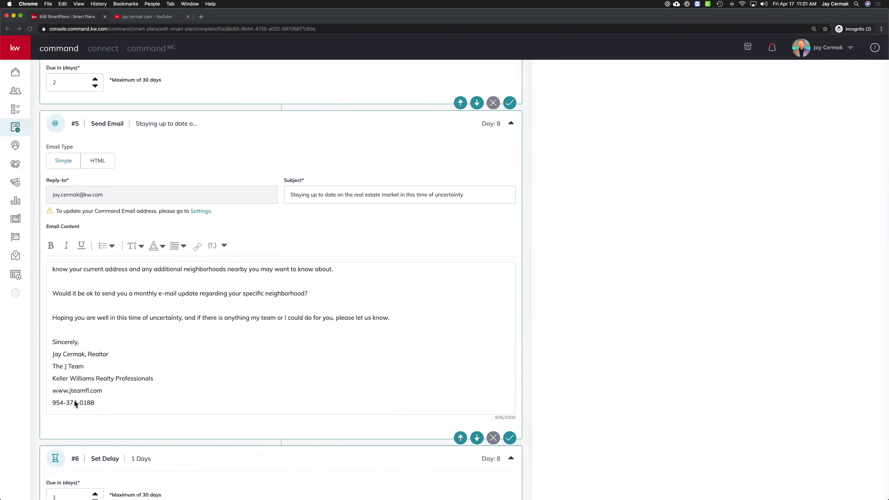
{"action": "scroll", "coordinate": [202, 312], "scroll_direction": "up", "scroll_amount": 3}
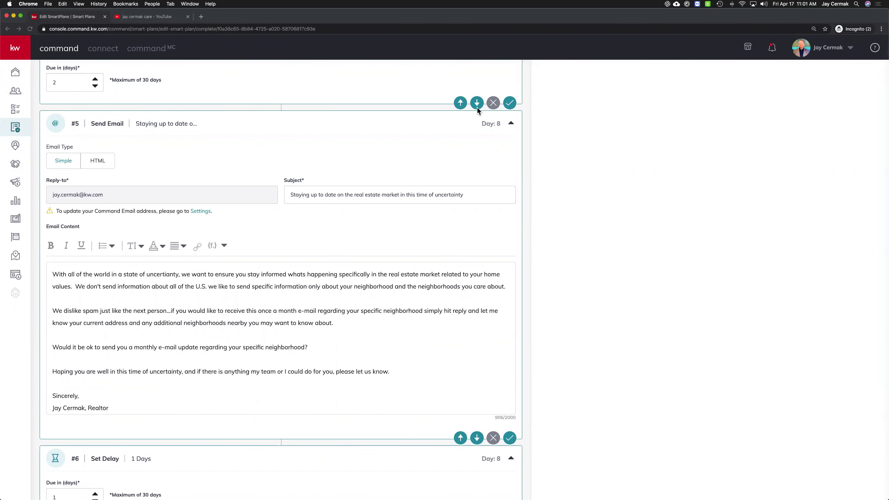
{"action": "left_click_drag", "start_coordinate": [481, 122], "coordinate": [499, 121]}
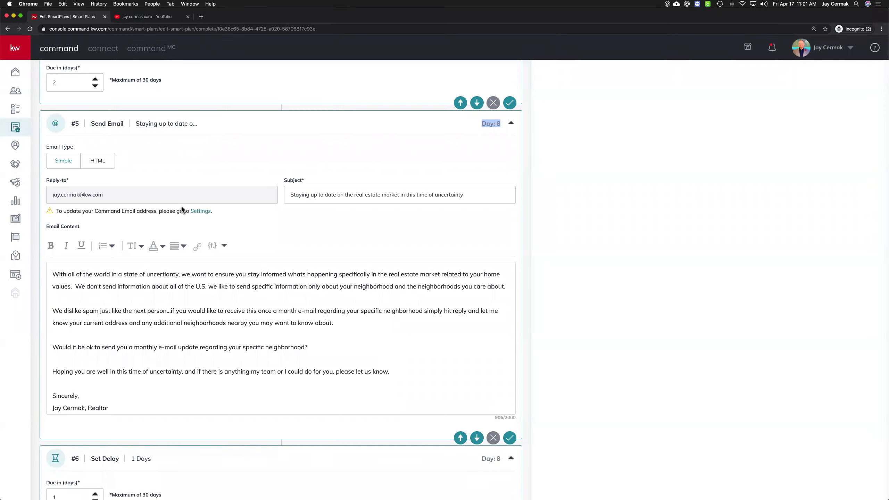
{"action": "scroll", "coordinate": [181, 209], "scroll_direction": "down", "scroll_amount": 10}
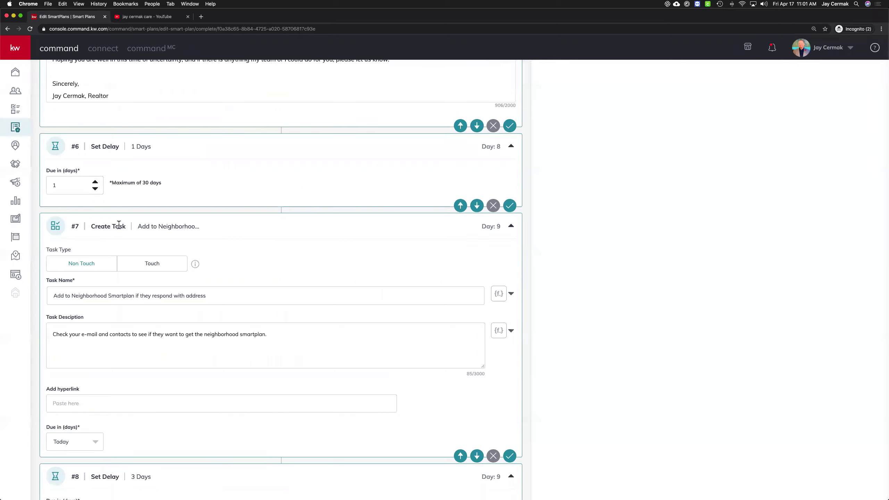
{"action": "scroll", "coordinate": [132, 241], "scroll_direction": "down", "scroll_amount": 8}
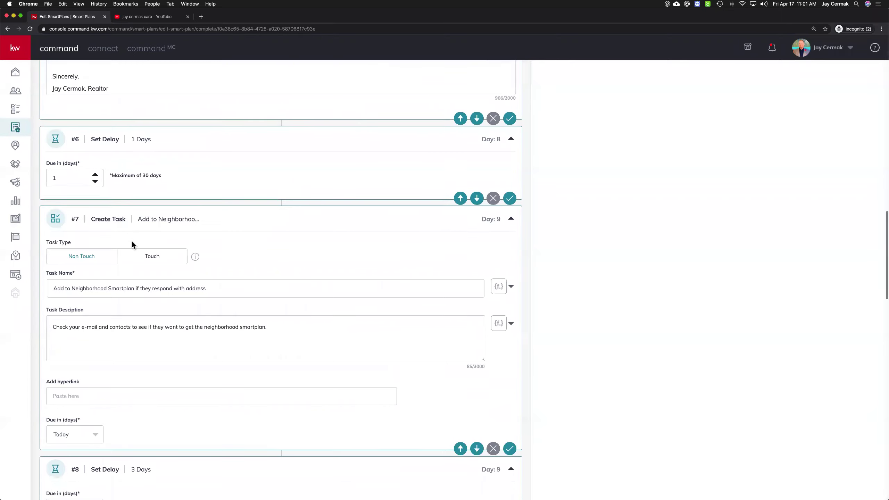
{"action": "scroll", "coordinate": [131, 241], "scroll_direction": "down", "scroll_amount": 2}
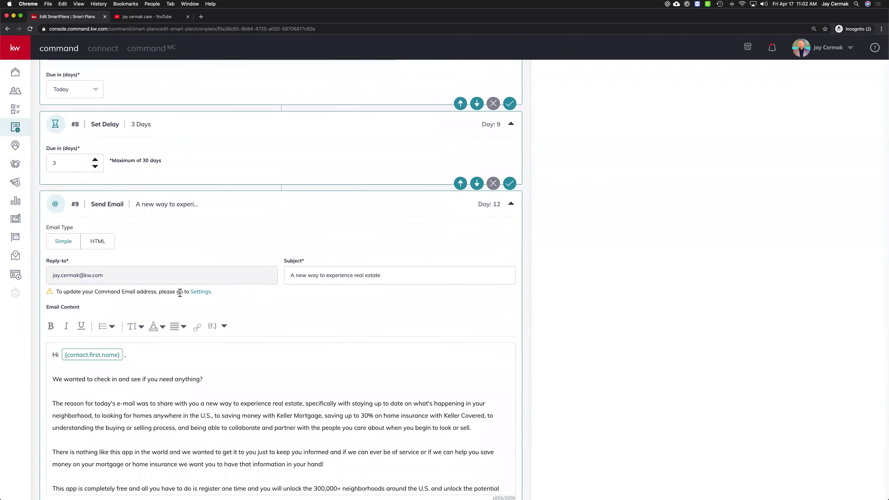
{"action": "scroll", "coordinate": [180, 293], "scroll_direction": "down", "scroll_amount": 3}
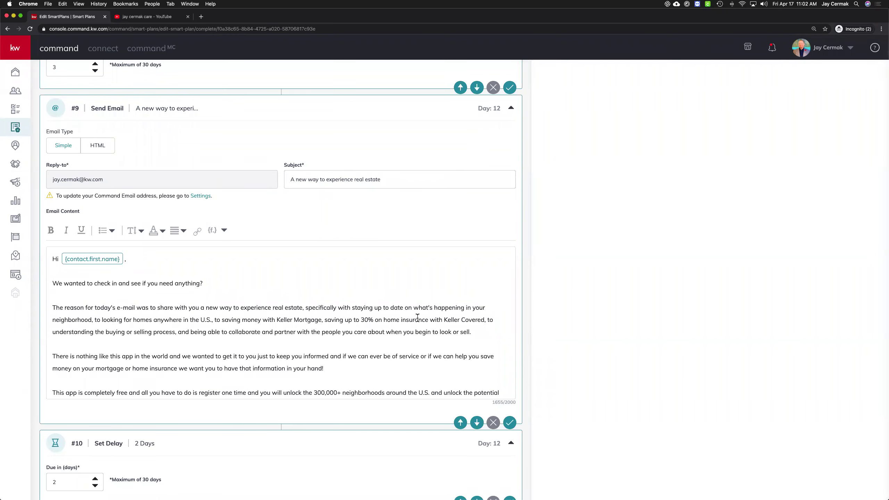
{"action": "scroll", "coordinate": [417, 317], "scroll_direction": "down", "scroll_amount": 5}
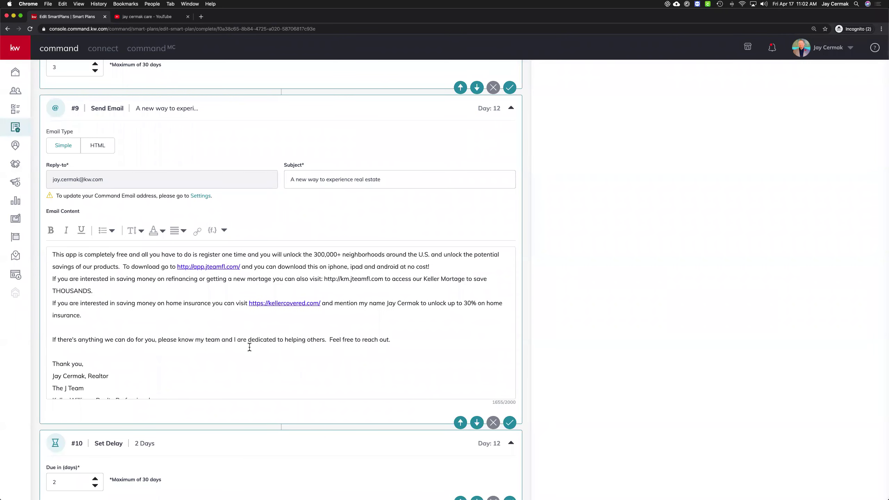
{"action": "scroll", "coordinate": [250, 347], "scroll_direction": "down", "scroll_amount": 4}
{"action": "scroll", "coordinate": [250, 347], "scroll_direction": "up", "scroll_amount": 10}
{"action": "scroll", "coordinate": [250, 347], "scroll_direction": "up", "scroll_amount": 3}
{"action": "scroll", "coordinate": [250, 346], "scroll_direction": "down", "scroll_amount": 12}
{"action": "scroll", "coordinate": [250, 347], "scroll_direction": "down", "scroll_amount": 6}
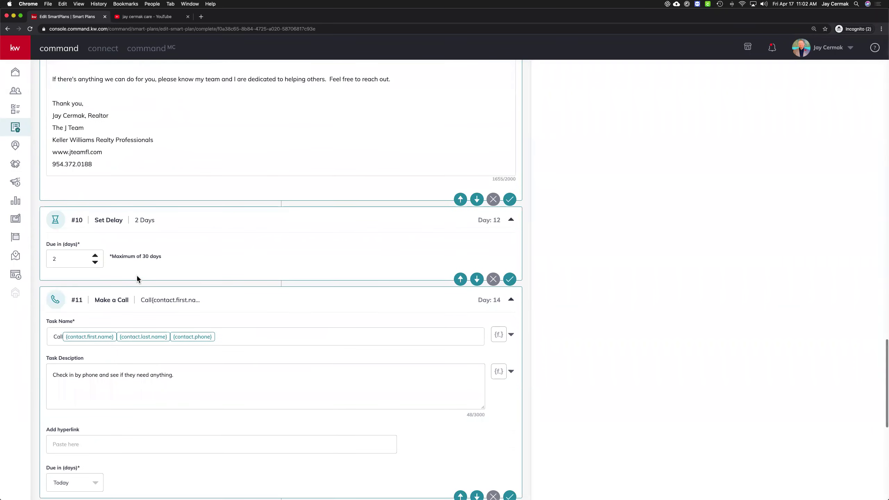
{"action": "scroll", "coordinate": [190, 338], "scroll_direction": "down", "scroll_amount": 3}
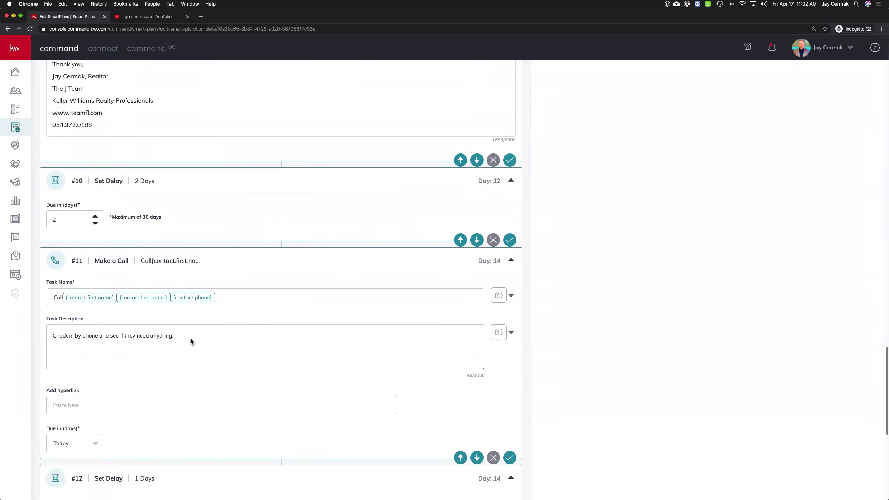
{"action": "scroll", "coordinate": [210, 297], "scroll_direction": "down", "scroll_amount": 10}
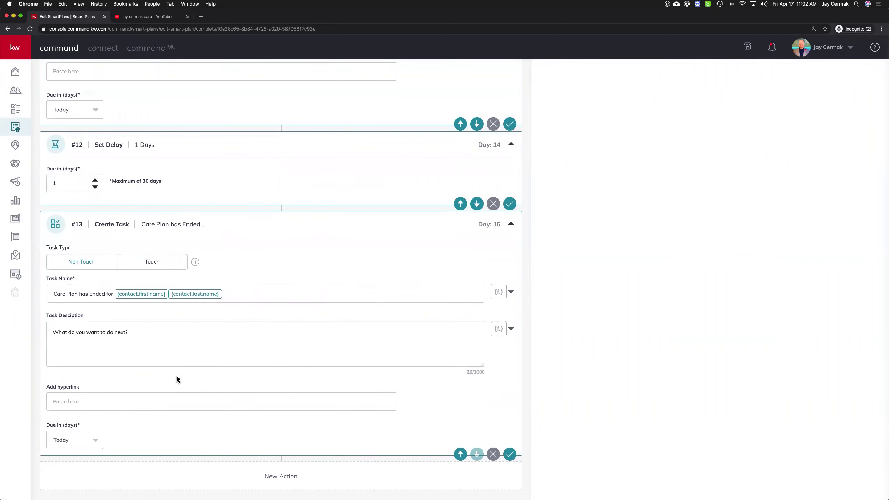
{"action": "scroll", "coordinate": [361, 268], "scroll_direction": "up", "scroll_amount": 15}
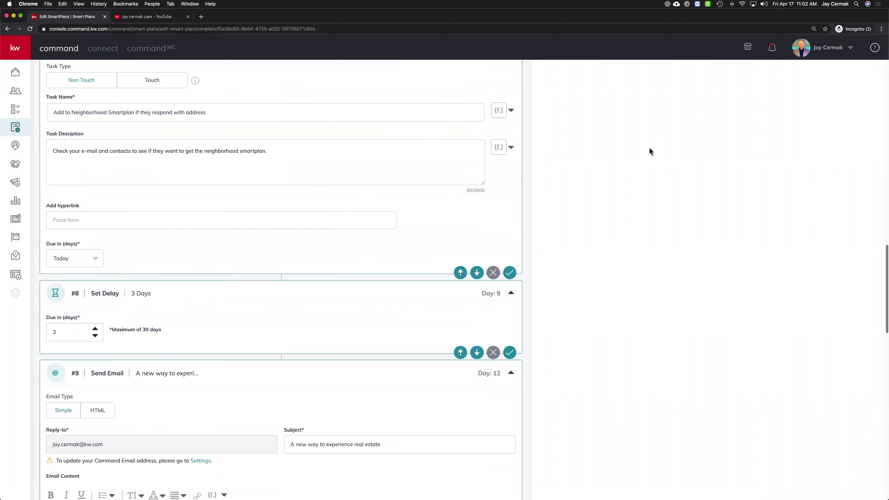
Add a final Add to SmartPlan step that enrolls contacts in Quarterly Call Plan.
{"action": "scroll", "coordinate": [648, 152], "scroll_direction": "up", "scroll_amount": 10}
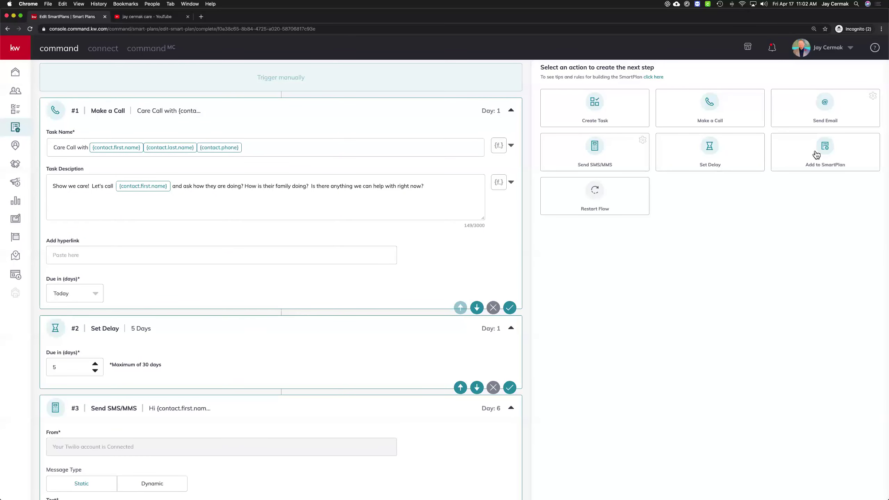
{"action": "scroll", "coordinate": [509, 250], "scroll_direction": "down", "scroll_amount": 8}
{"action": "scroll", "coordinate": [508, 251], "scroll_direction": "down", "scroll_amount": 20}
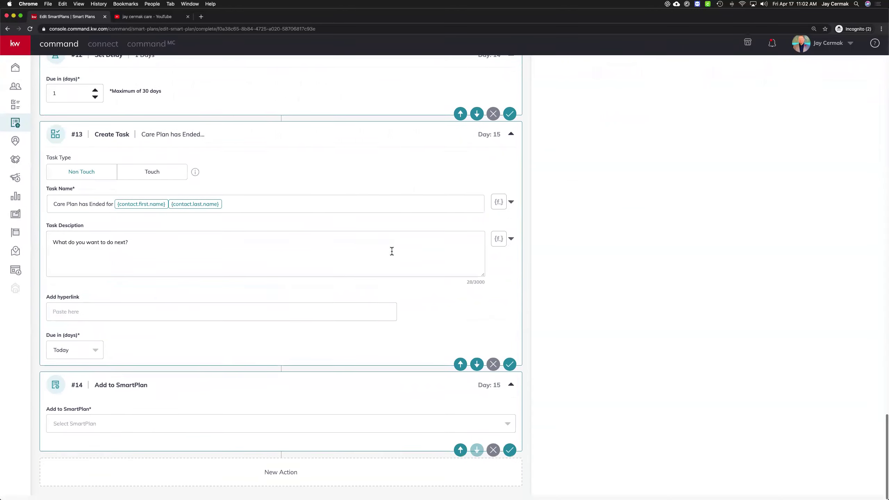
{"action": "left_click", "coordinate": [98, 428]}
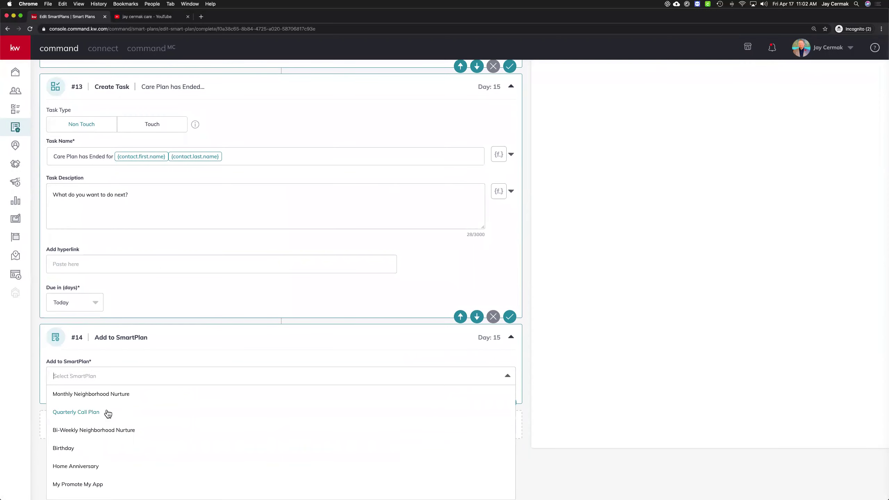
{"action": "left_click", "coordinate": [107, 411]}
{"action": "left_click", "coordinate": [510, 455]}
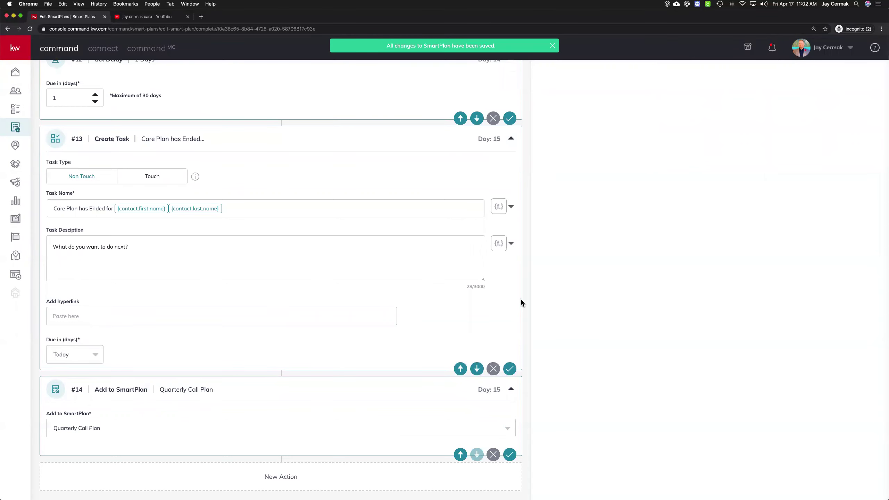
Save the Care Plan and go to the Contacts list.
{"action": "scroll", "coordinate": [521, 299], "scroll_direction": "up", "scroll_amount": 20}
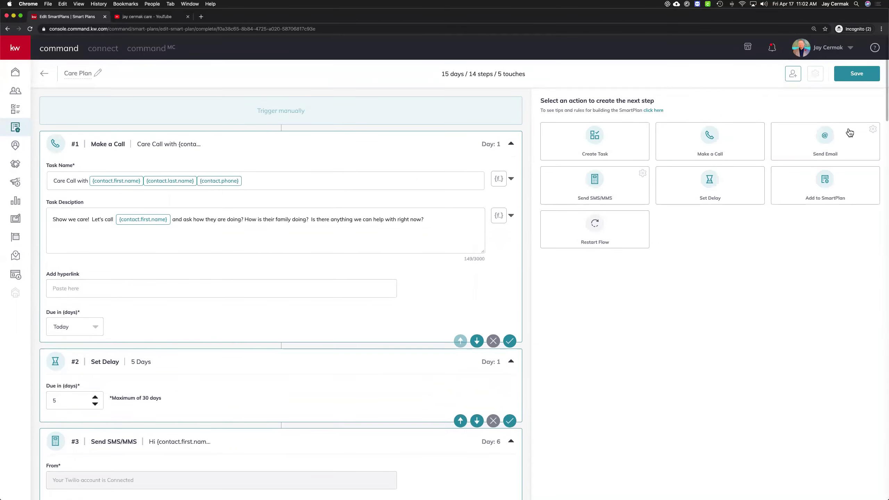
{"action": "left_click", "coordinate": [854, 75]}
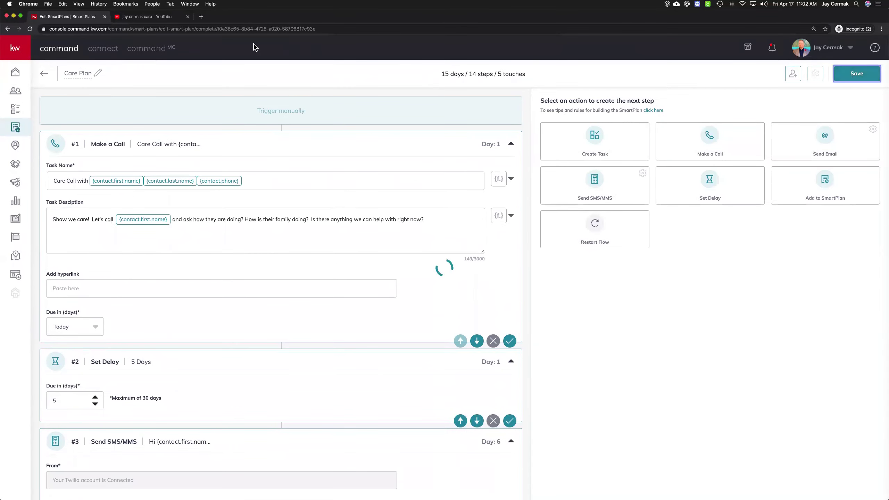
{"action": "left_click", "coordinate": [17, 91]}
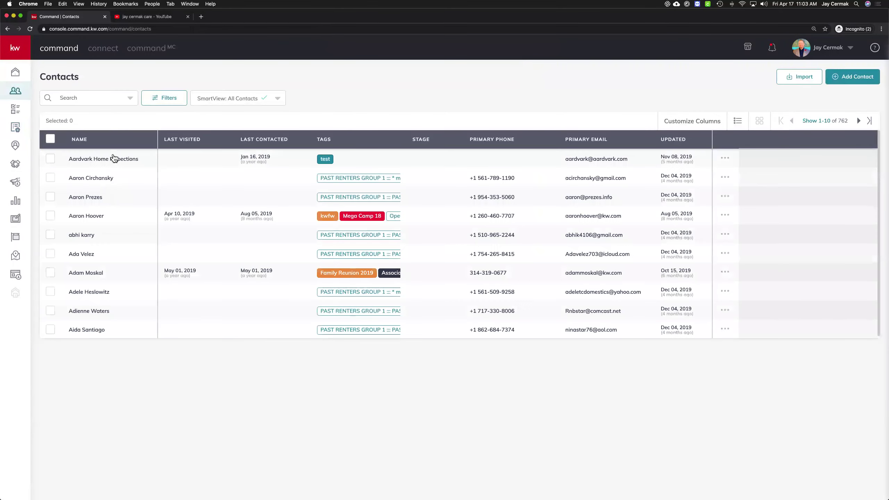
Search Contacts for the contact's name and open the matching record.
{"action": "left_click", "coordinate": [103, 97]}
{"action": "type", "text": "jay"}
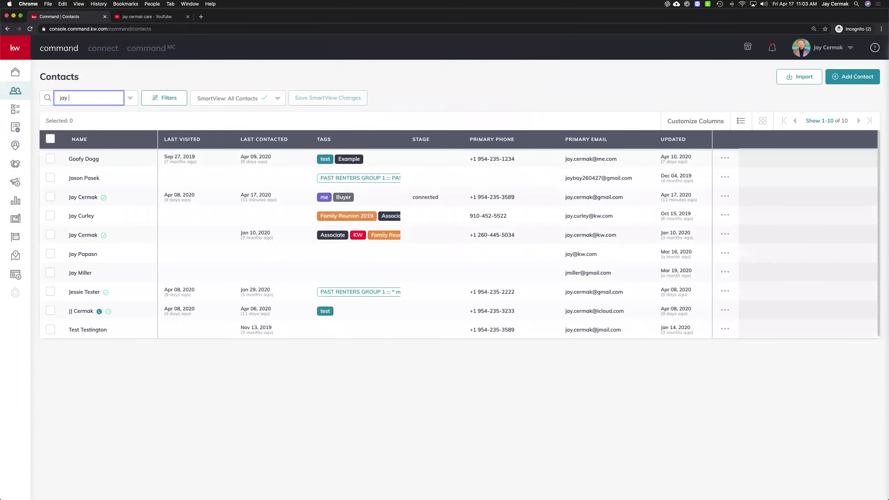
{"action": "type", "text": " cermak"}
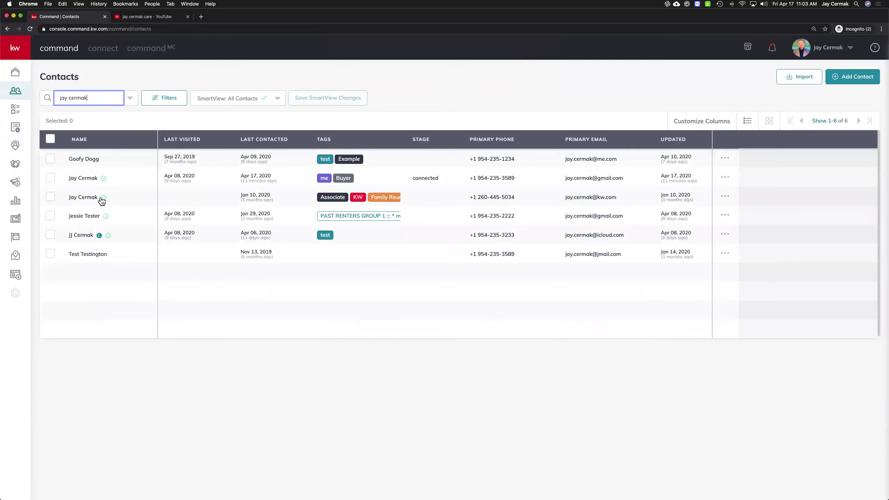
{"action": "left_click", "coordinate": [94, 183]}
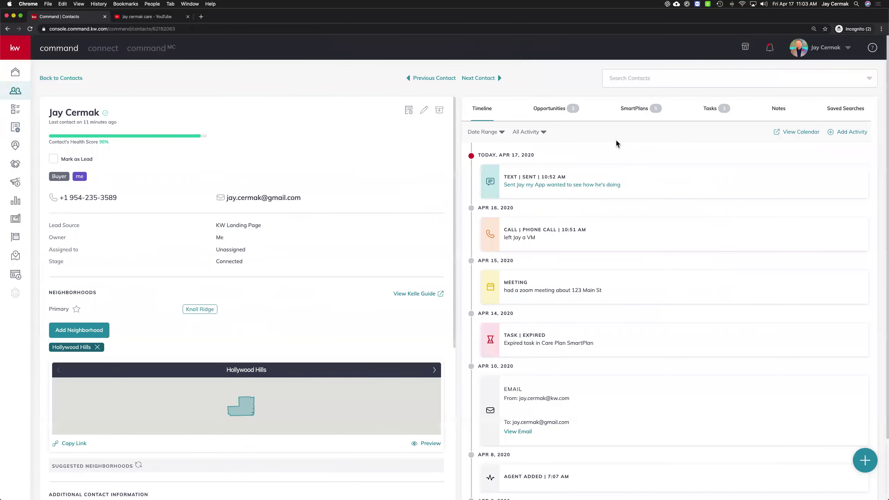
On the contact's SmartPlans tab, preview Care Plan's steps and select it for adding.
{"action": "left_click", "coordinate": [648, 118]}
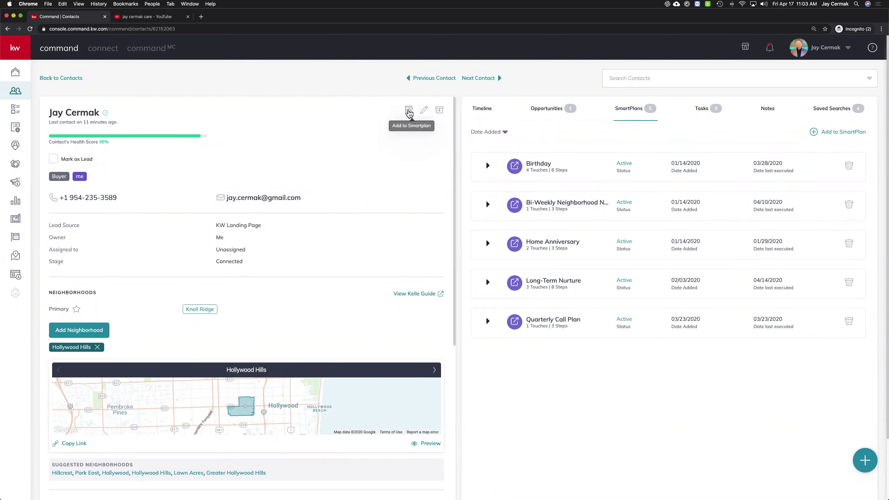
{"action": "left_click", "coordinate": [858, 133]}
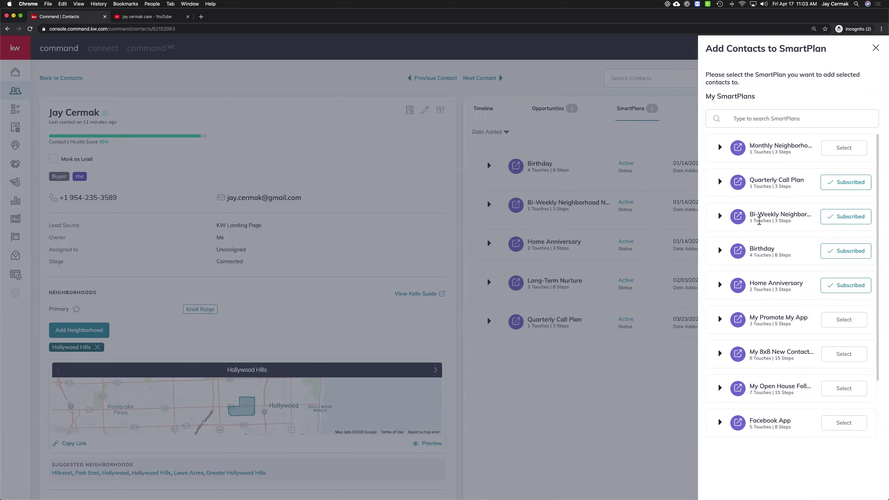
{"action": "scroll", "coordinate": [753, 210], "scroll_direction": "down", "scroll_amount": 3}
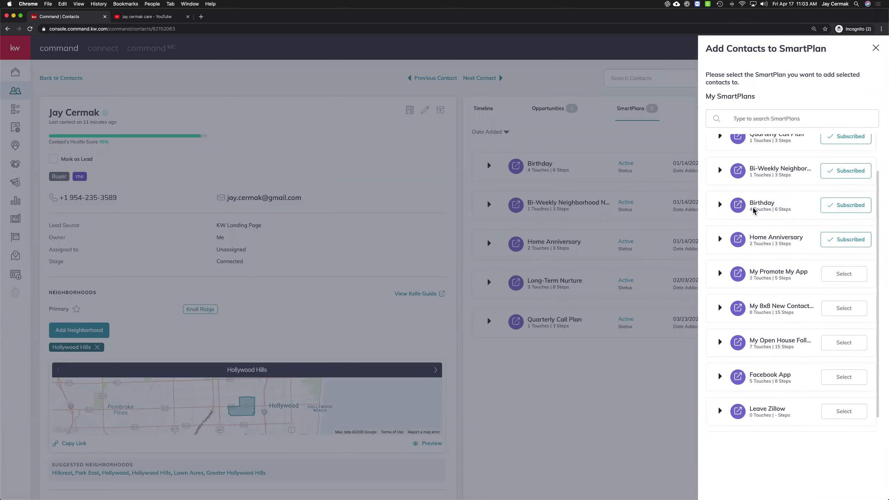
{"action": "scroll", "coordinate": [753, 208], "scroll_direction": "down", "scroll_amount": 3}
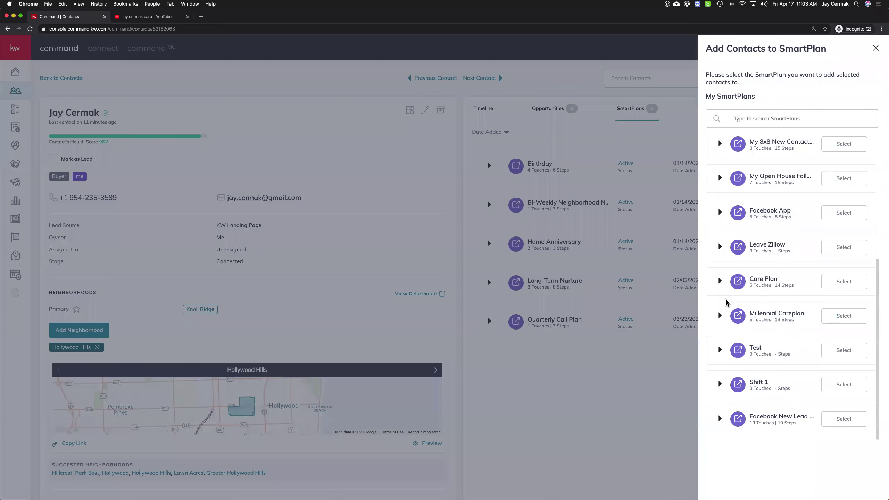
{"action": "left_click", "coordinate": [719, 282]}
{"action": "scroll", "coordinate": [752, 266], "scroll_direction": "down", "scroll_amount": 2}
{"action": "scroll", "coordinate": [788, 277], "scroll_direction": "up", "scroll_amount": 2}
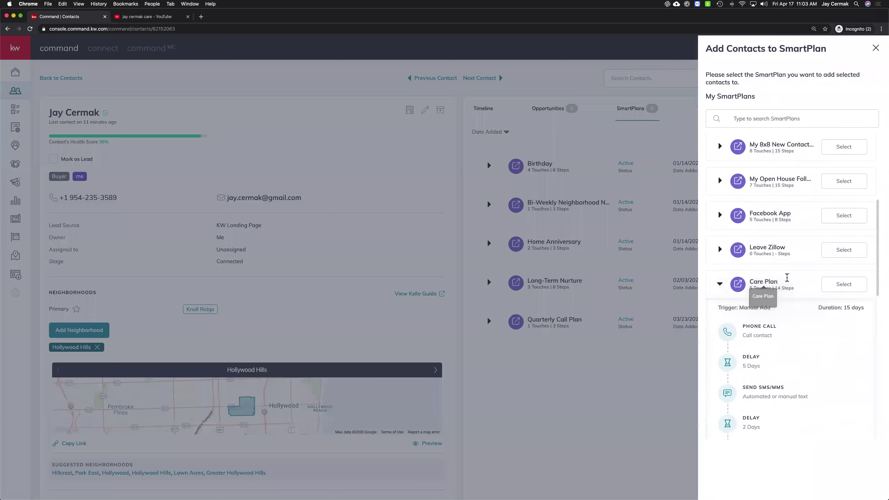
{"action": "left_click", "coordinate": [844, 285]}
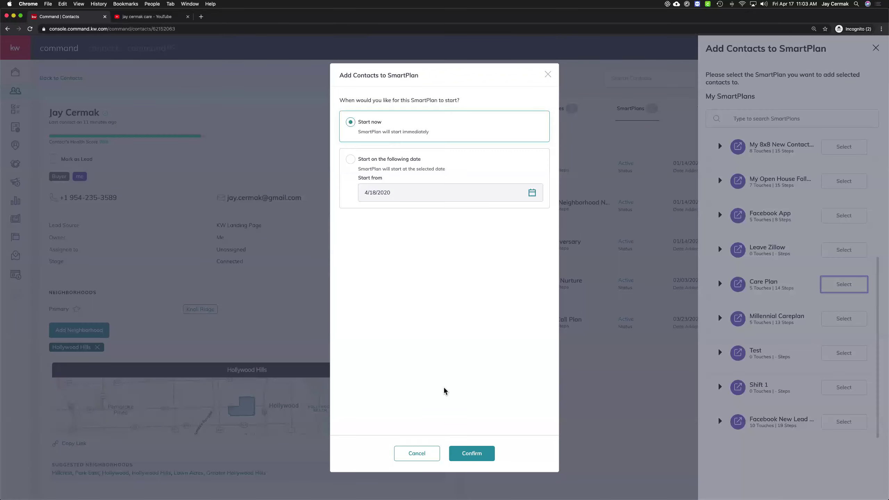
Start Care Plan now and confirm the subscription past the Twilio SMS warning.
{"action": "left_click", "coordinate": [480, 454]}
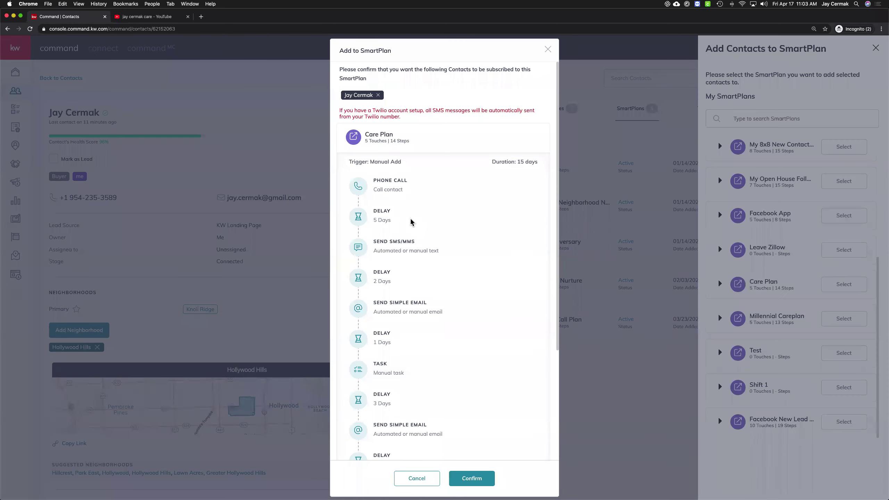
{"action": "scroll", "coordinate": [411, 222], "scroll_direction": "down", "scroll_amount": 10}
{"action": "scroll", "coordinate": [391, 134], "scroll_direction": "up", "scroll_amount": 10}
{"action": "left_click_drag", "start_coordinate": [407, 119], "coordinate": [338, 105]}
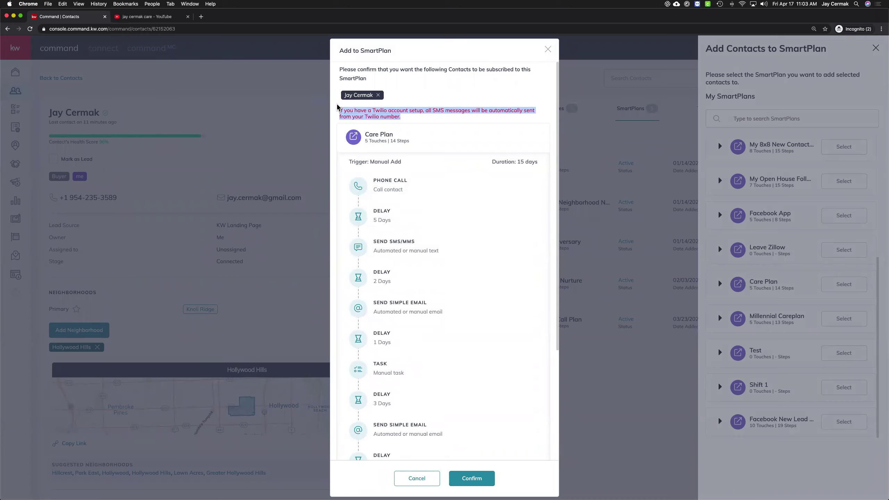
{"action": "mouse_move", "coordinate": [403, 240]}
{"action": "scroll", "coordinate": [473, 310], "scroll_direction": "down", "scroll_amount": 3}
{"action": "left_click", "coordinate": [472, 481]}
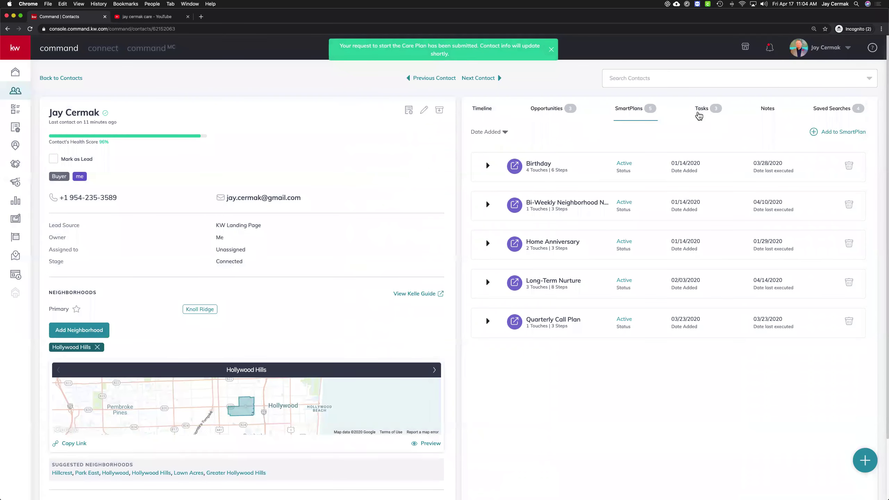
Cycle through Tasks, Opportunities and Timeline back to SmartPlans, confirm Care Plan is Active, then show Mission Control.
{"action": "left_click", "coordinate": [698, 114]}
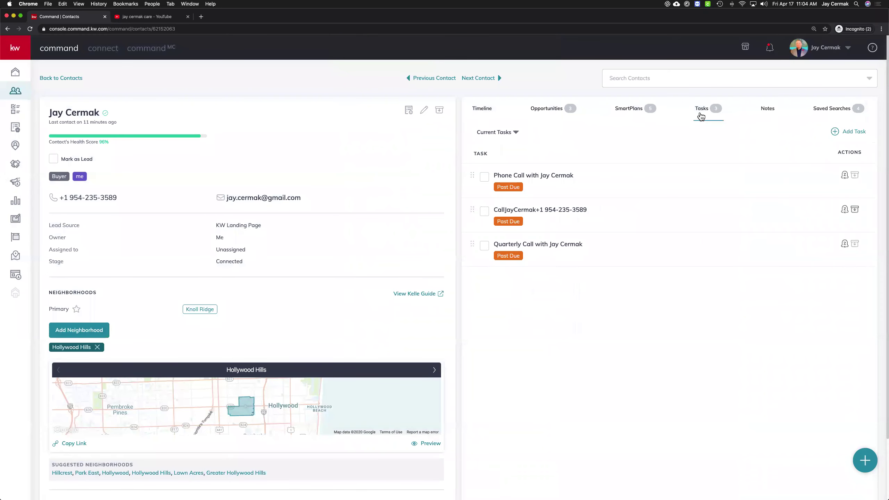
{"action": "left_click", "coordinate": [540, 110]}
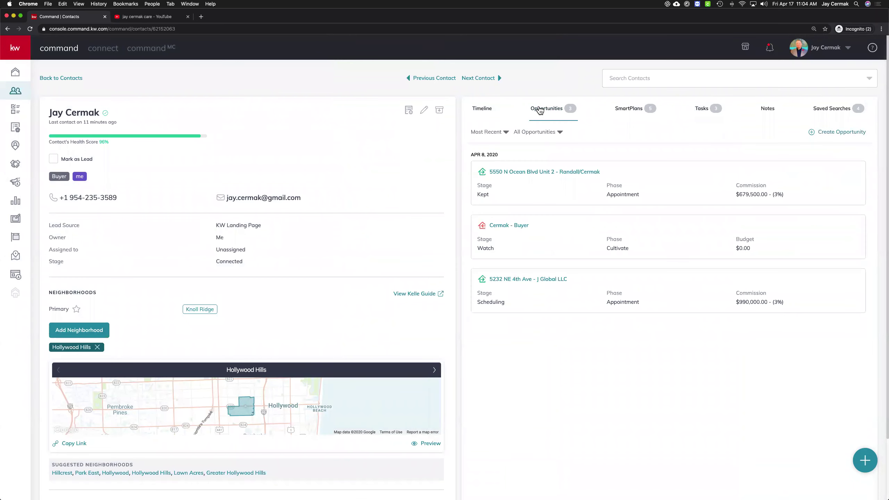
{"action": "left_click", "coordinate": [473, 112]}
{"action": "left_click", "coordinate": [644, 107]}
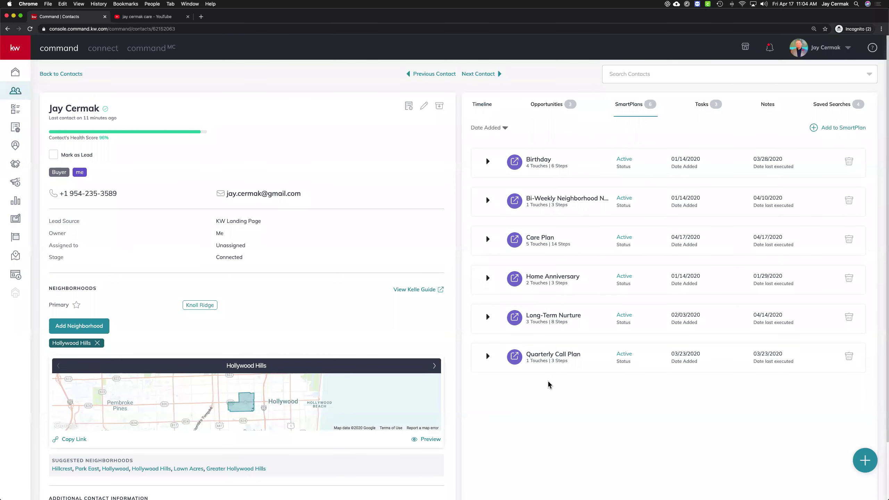
{"action": "scroll", "coordinate": [548, 383], "scroll_direction": "down", "scroll_amount": 1}
{"action": "key", "text": "ctrl+Up"}
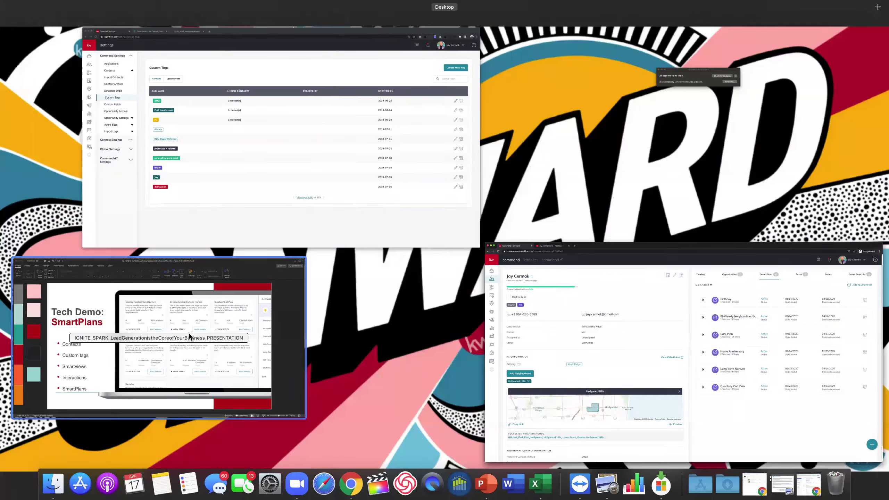
Bring PowerPoint forward and present slide 24, 'Tech Demo: SmartPlans', full-screen.
{"action": "left_click", "coordinate": [189, 337]}
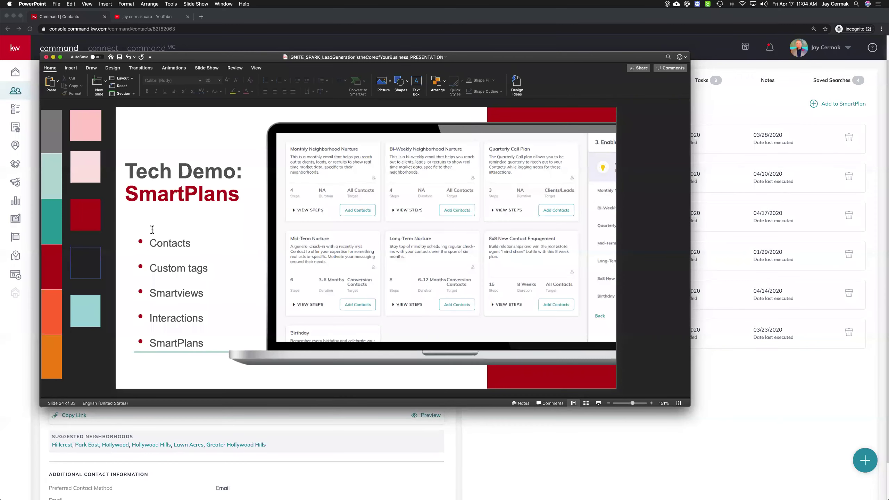
{"action": "left_click", "coordinate": [598, 403]}
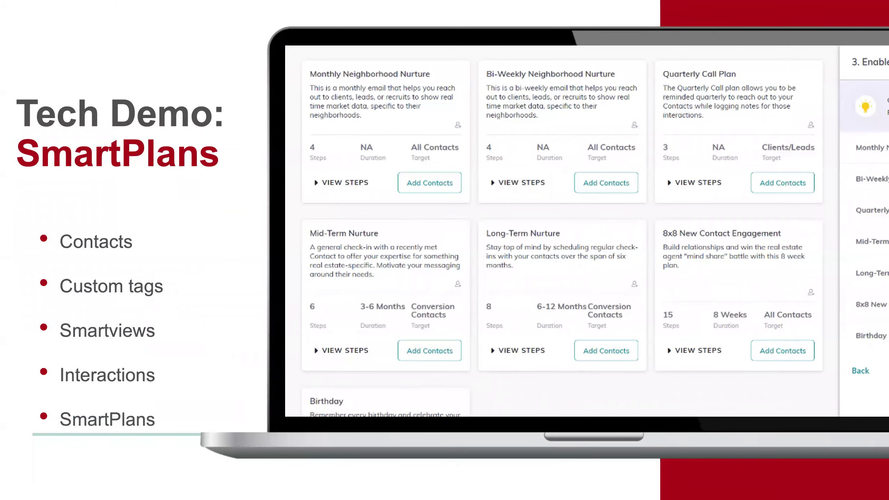
Page through the roadmap and Spark goals slides, return to the Aha's to Achievement recap, then stop sharing.
{"action": "key", "text": "Right"}
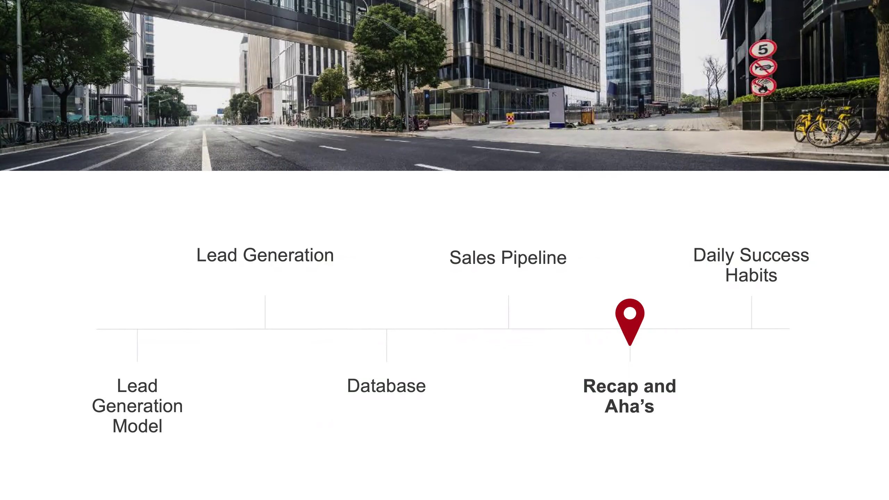
{"action": "key", "text": "Right"}
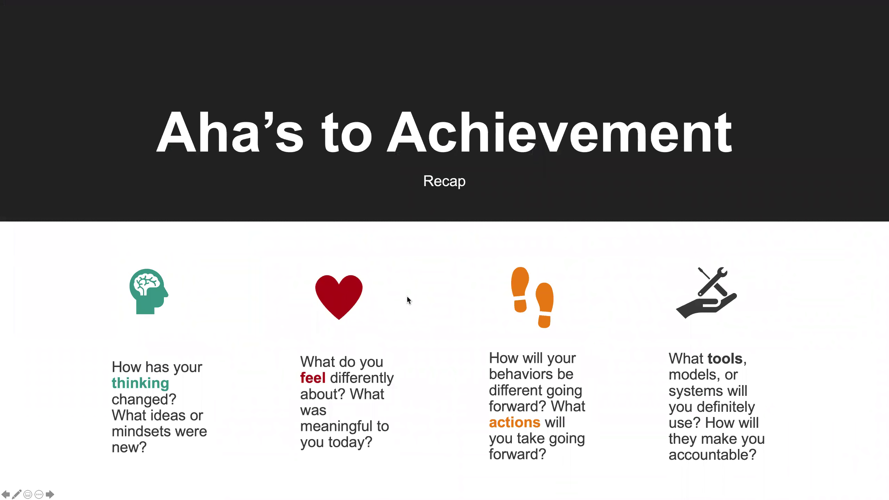
{"action": "left_click", "coordinate": [407, 296]}
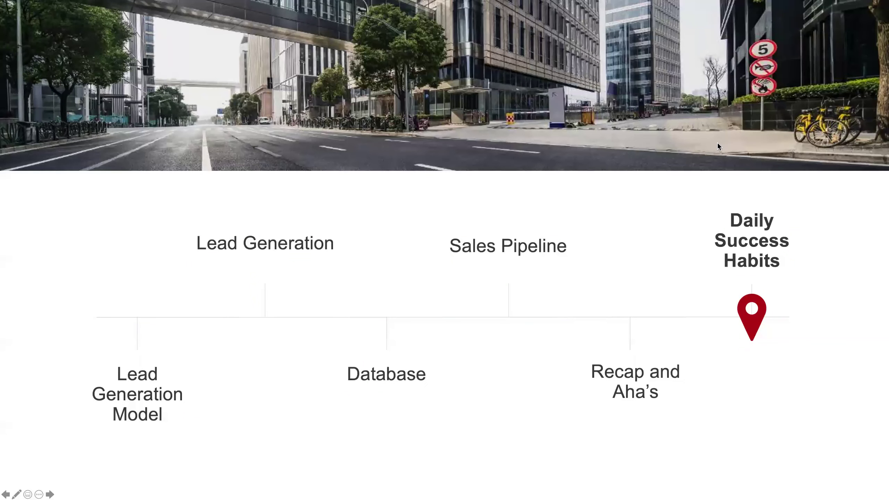
{"action": "left_click", "coordinate": [499, 256]}
{"action": "left_click", "coordinate": [496, 255]}
{"action": "left_click", "coordinate": [496, 255]}
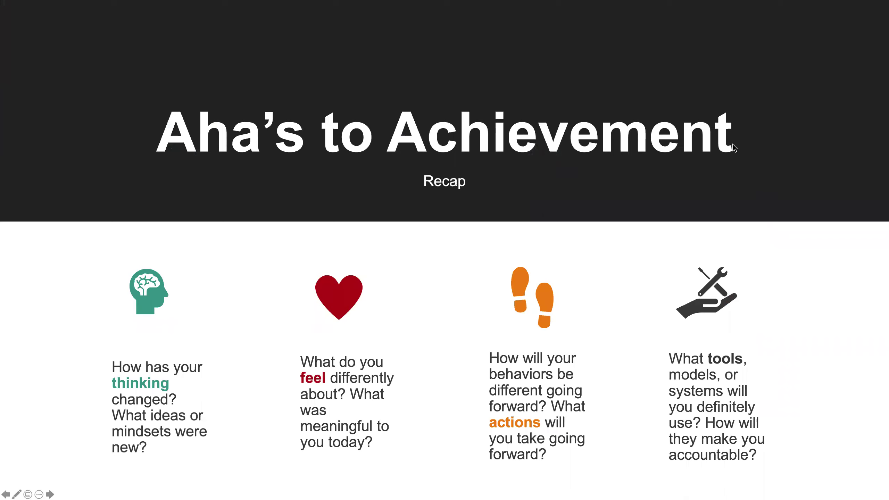
{"action": "left_click", "coordinate": [423, 31]}
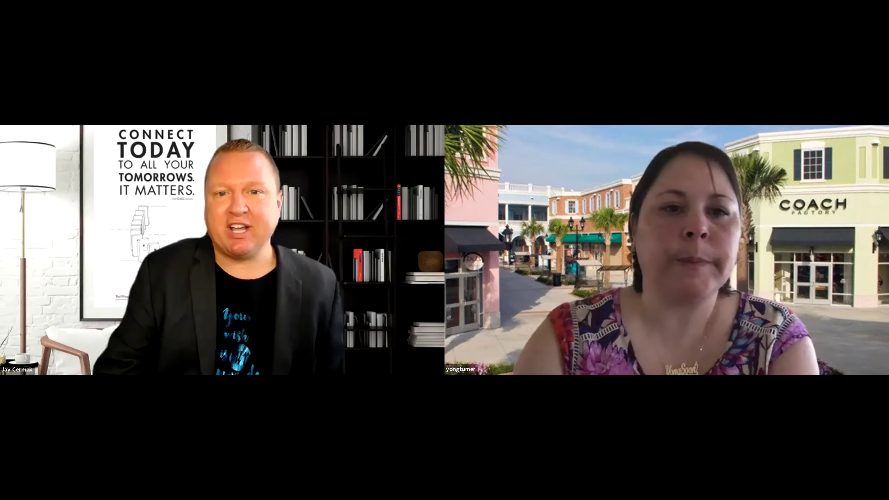